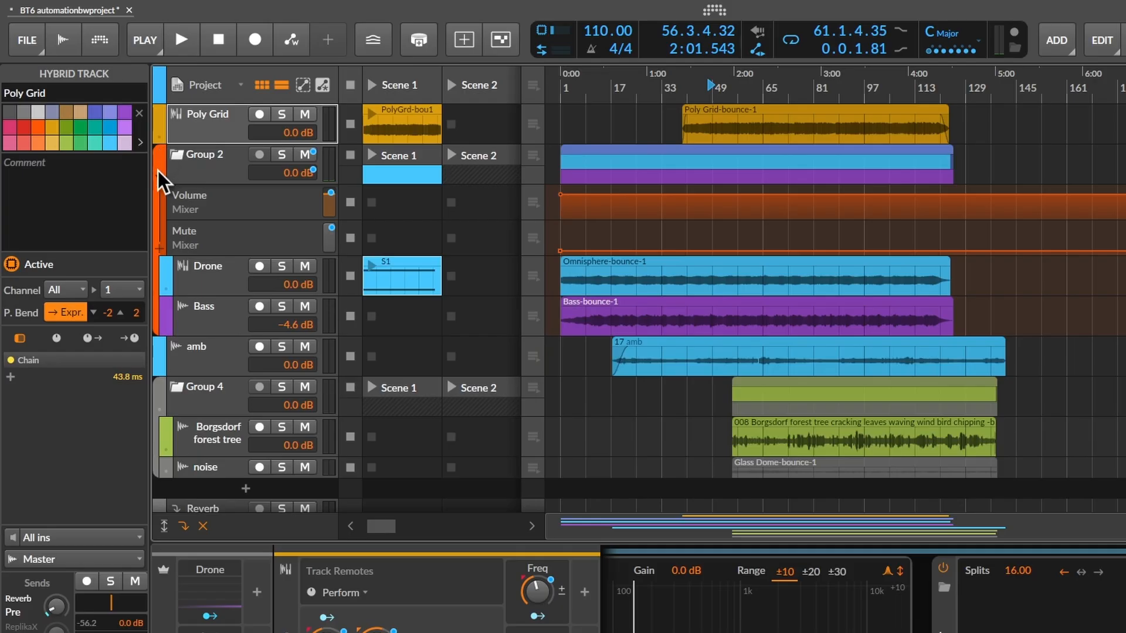
- Toggle the arranger's automation mode for all tracks on and off to compare the clip and automation views
click(158, 172)
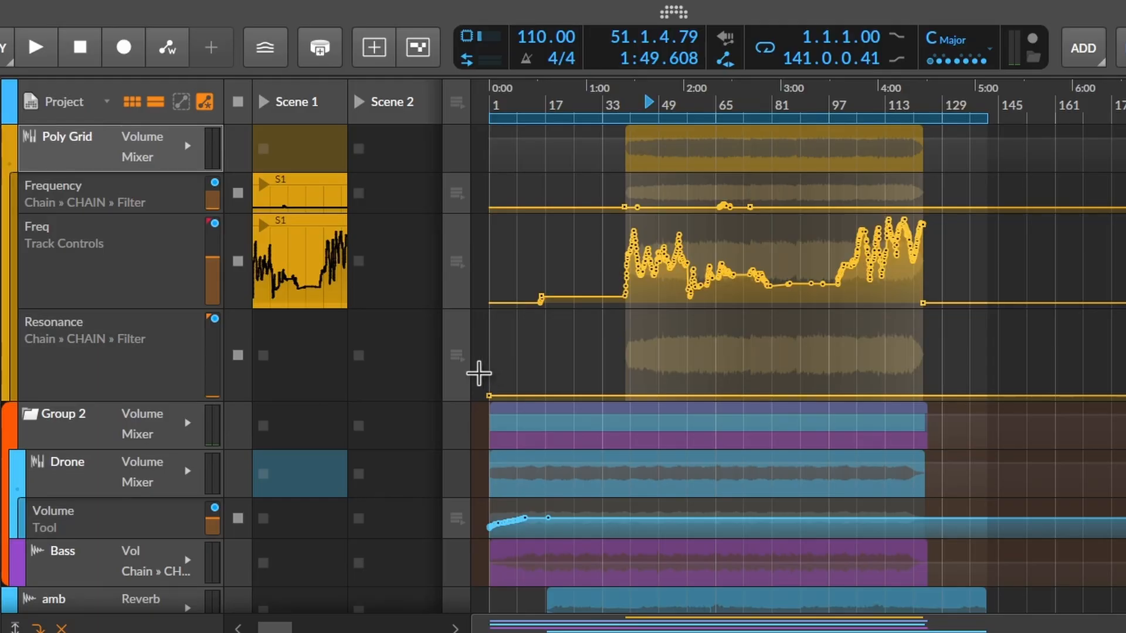
click(202, 107)
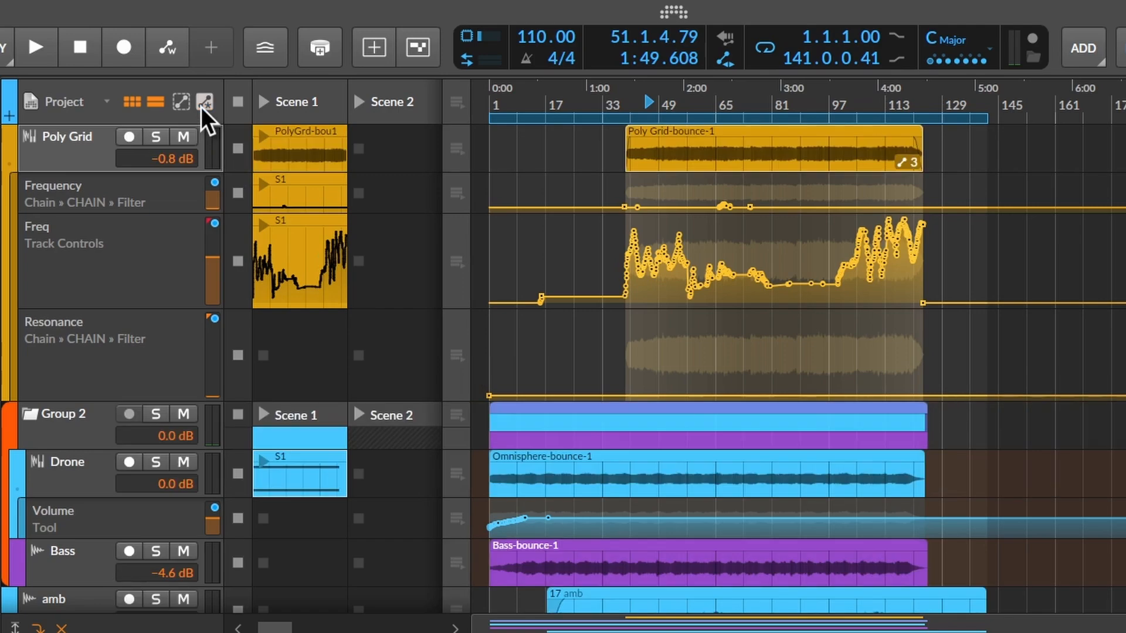
click(201, 107)
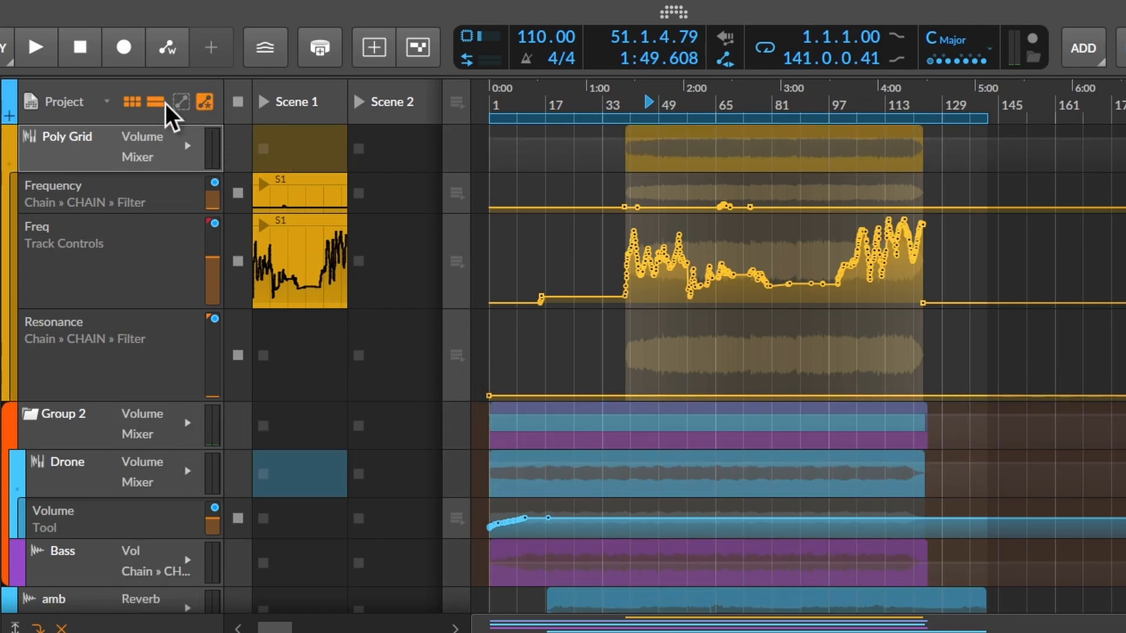
click(206, 114)
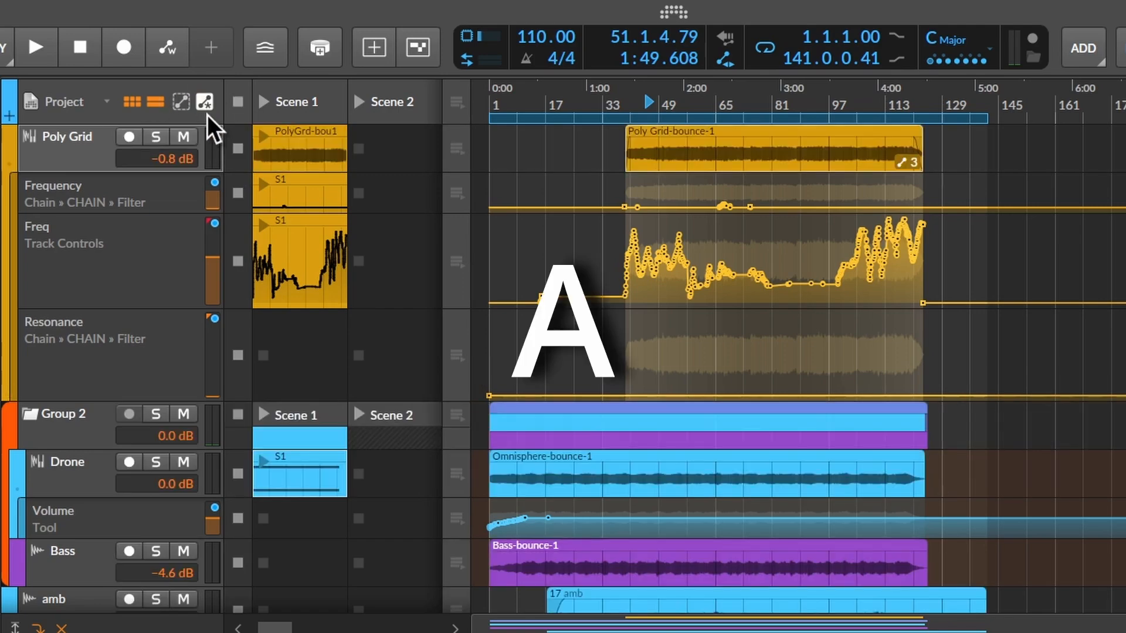
click(207, 114)
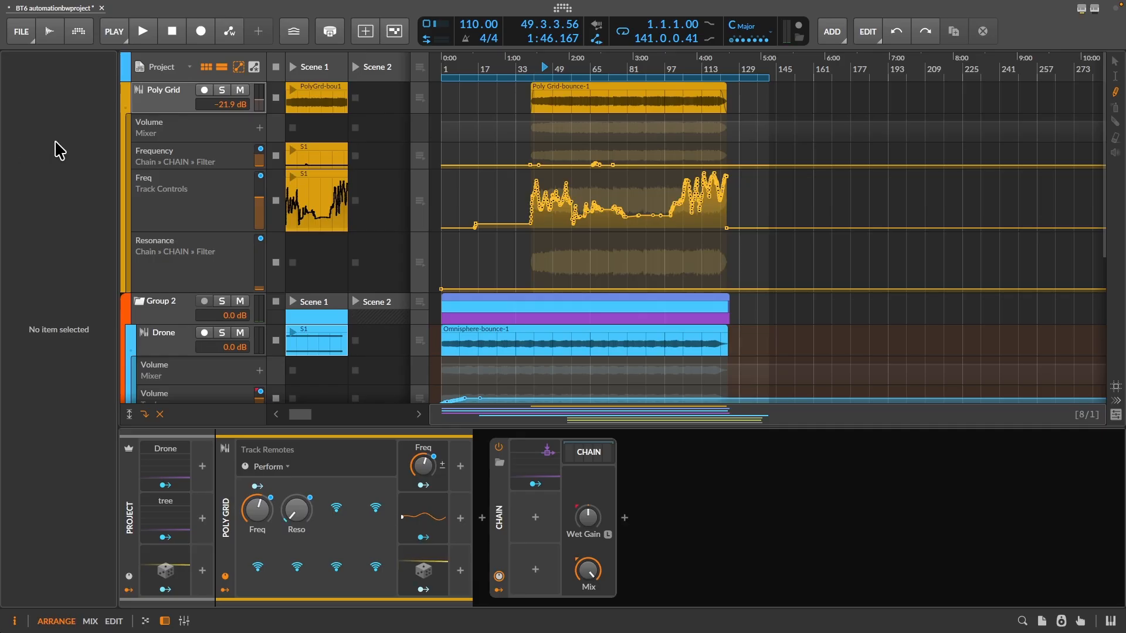
- Expand the Chain device's contents and show Freq Split's Split Pinch, Channel 2 Gain and Channel 1 Gain in Poly Grid's automation lane
click(589, 451)
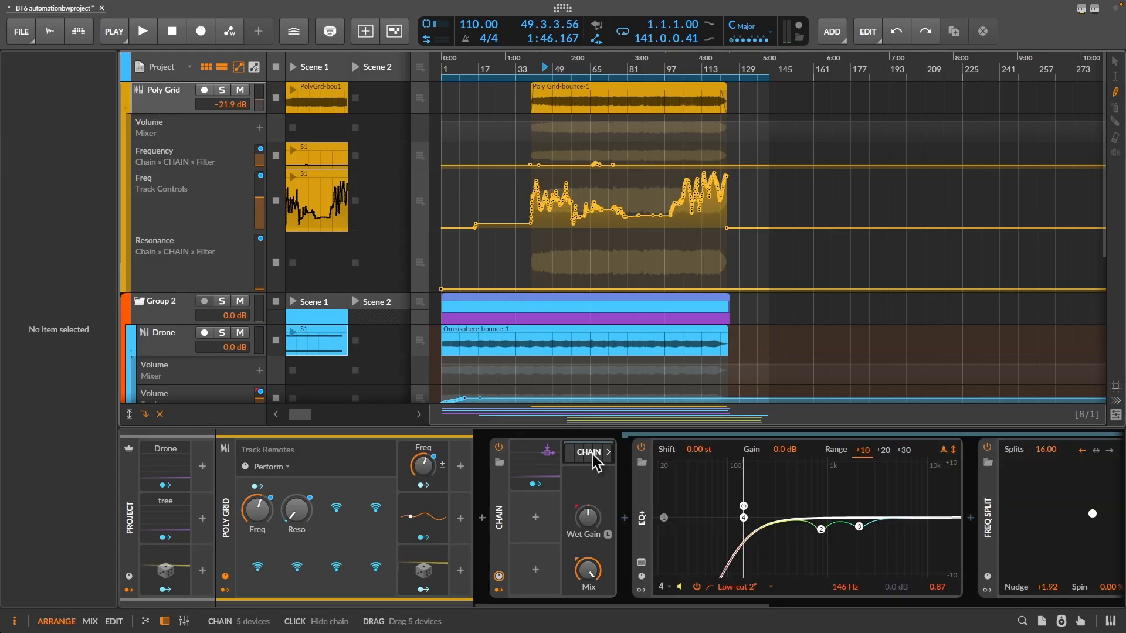
drag(670, 604, 775, 605)
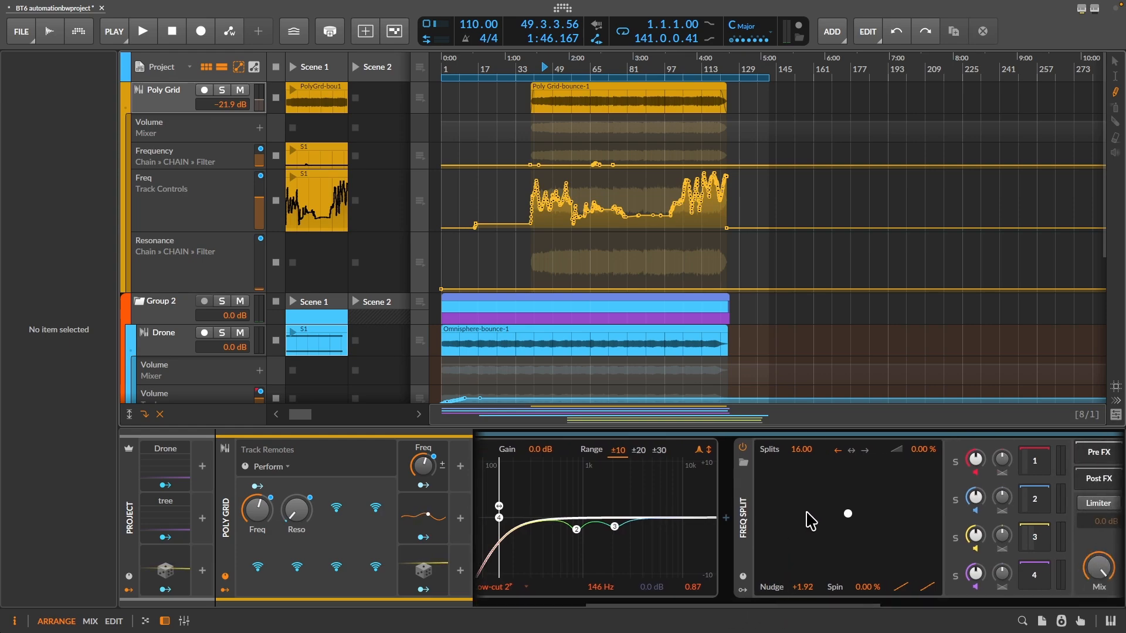
click(848, 514)
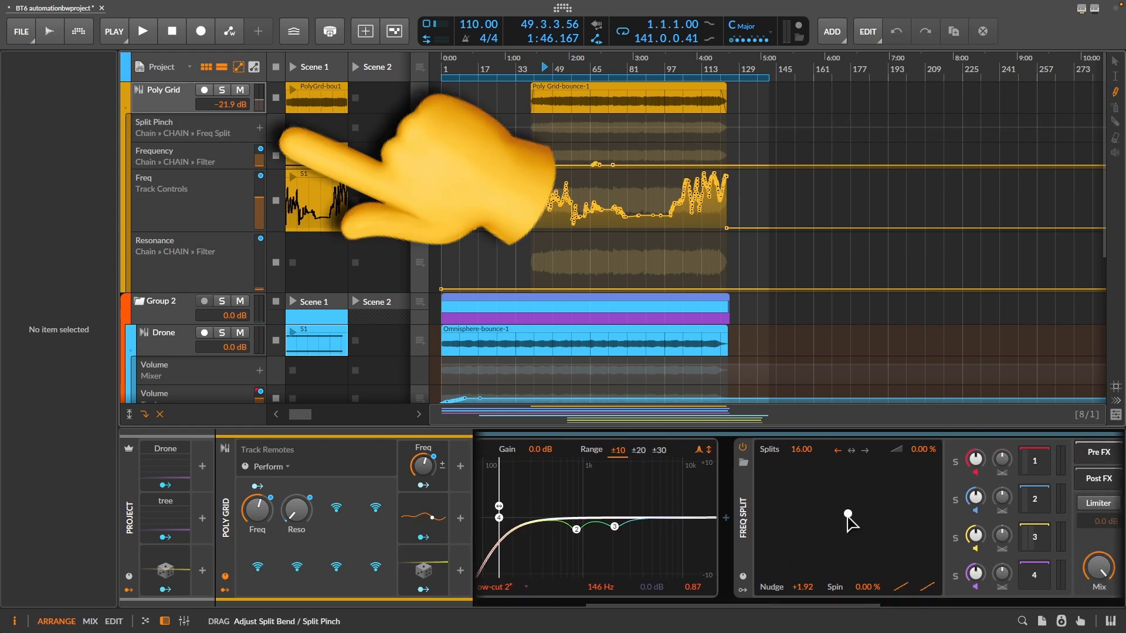
click(975, 497)
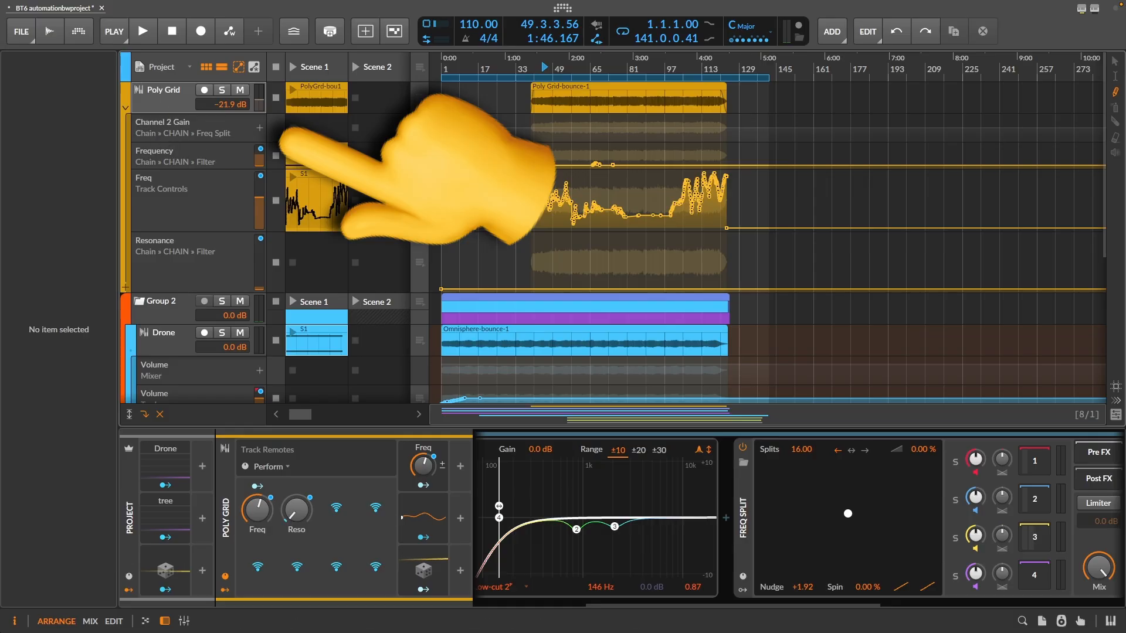
click(971, 463)
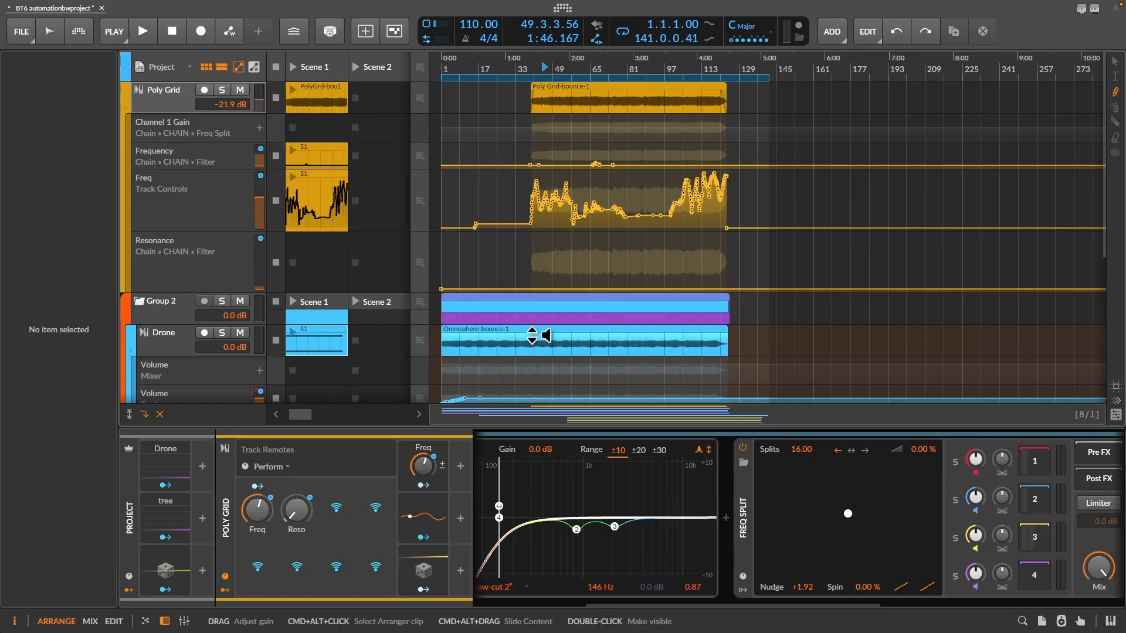
- Enlarge the Split Pinch lane and draw a rising automation curve near the start of the Poly Grid clip
drag(226, 143, 226, 238)
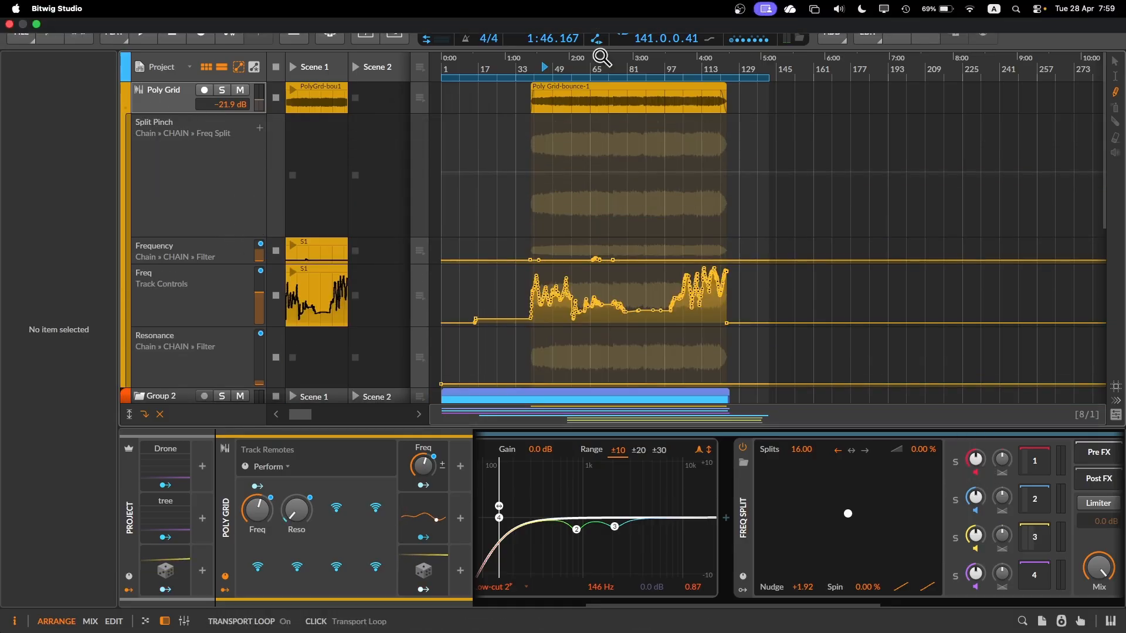
drag(573, 68, 653, 70)
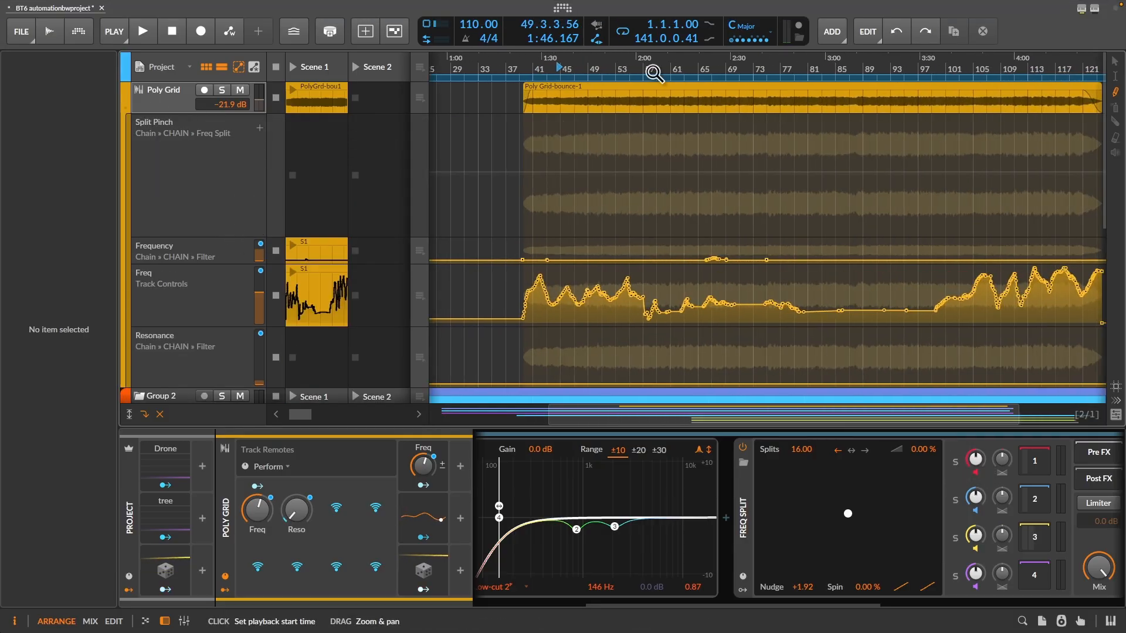
mouse_move(544, 190)
mouse_down()
mouse_move(560, 164)
mouse_move(596, 207)
mouse_move(620, 157)
mouse_move(650, 162)
mouse_up()
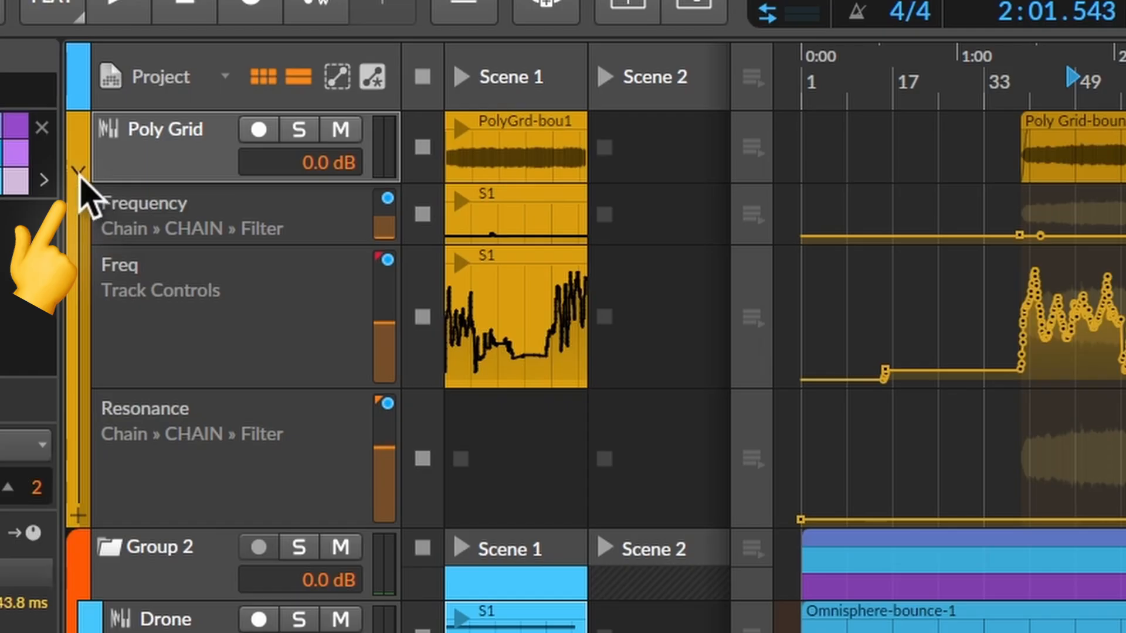
- Fold and unfold the Poly Grid track's automation lanes several times, leaving them collapsed
click(79, 172)
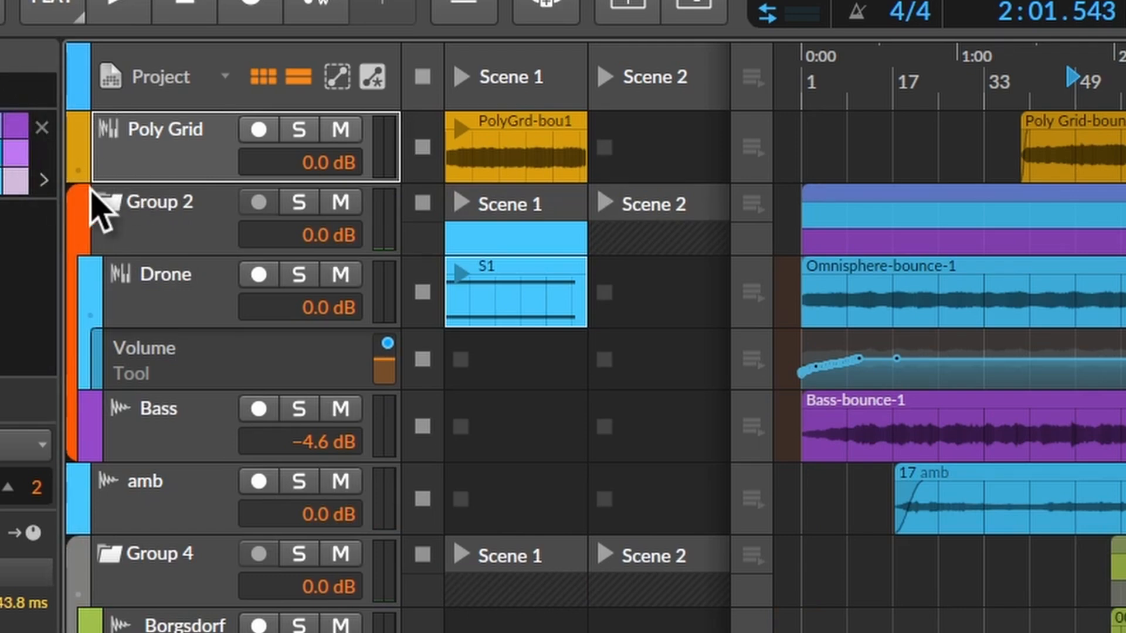
click(78, 171)
click(78, 171)
click(77, 172)
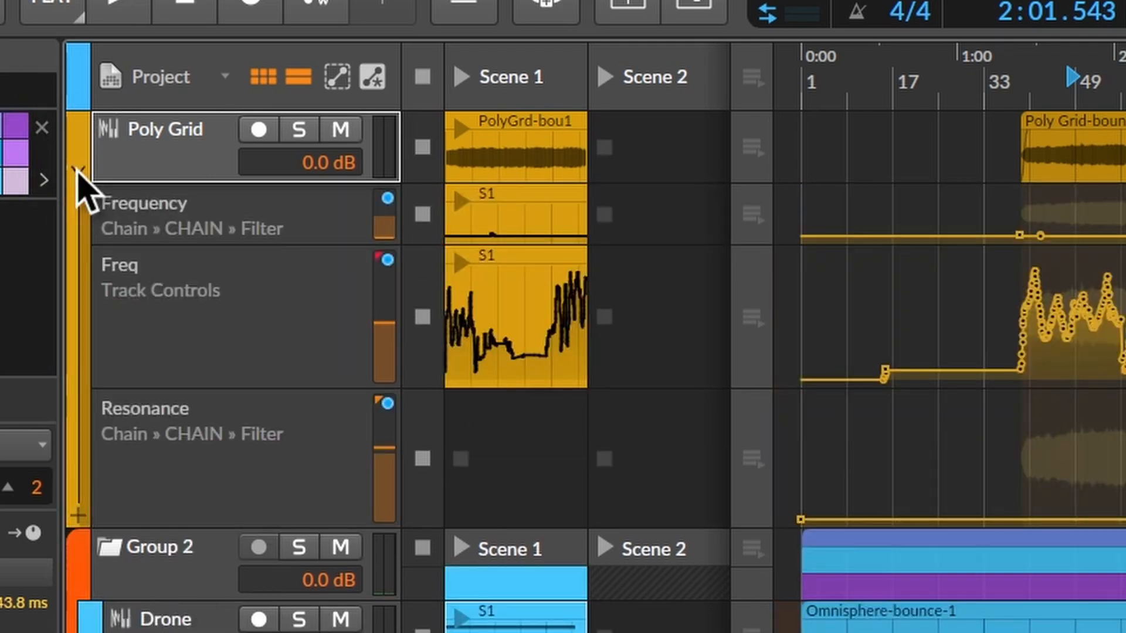
click(78, 172)
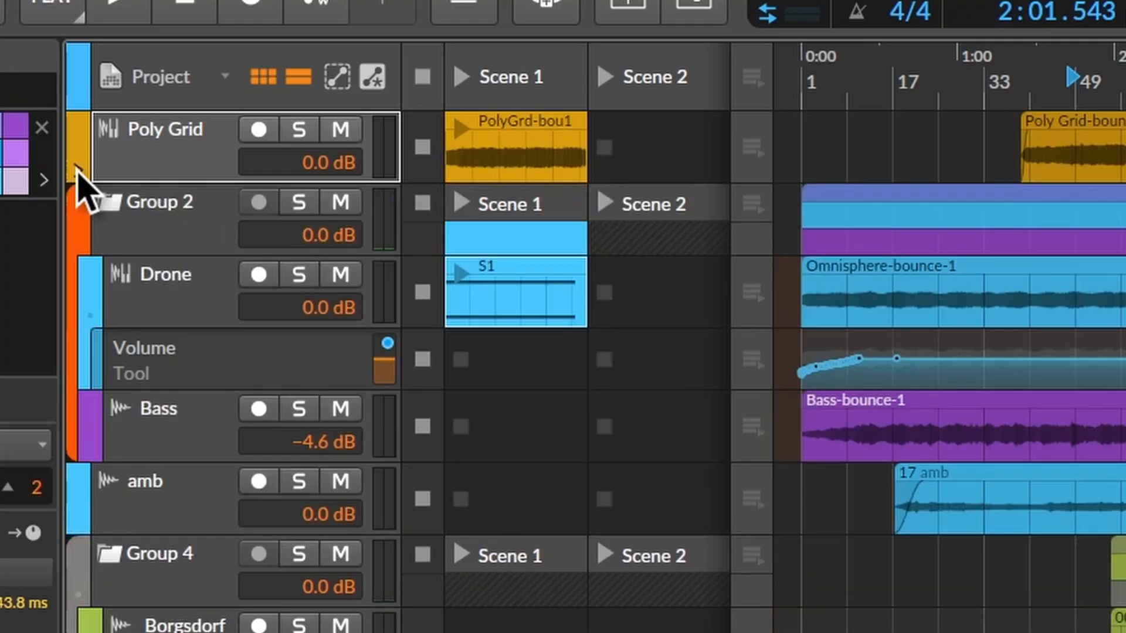
- Add Mixer Volume and Mixer Mute automation lanes to the Group 2 track
click(80, 243)
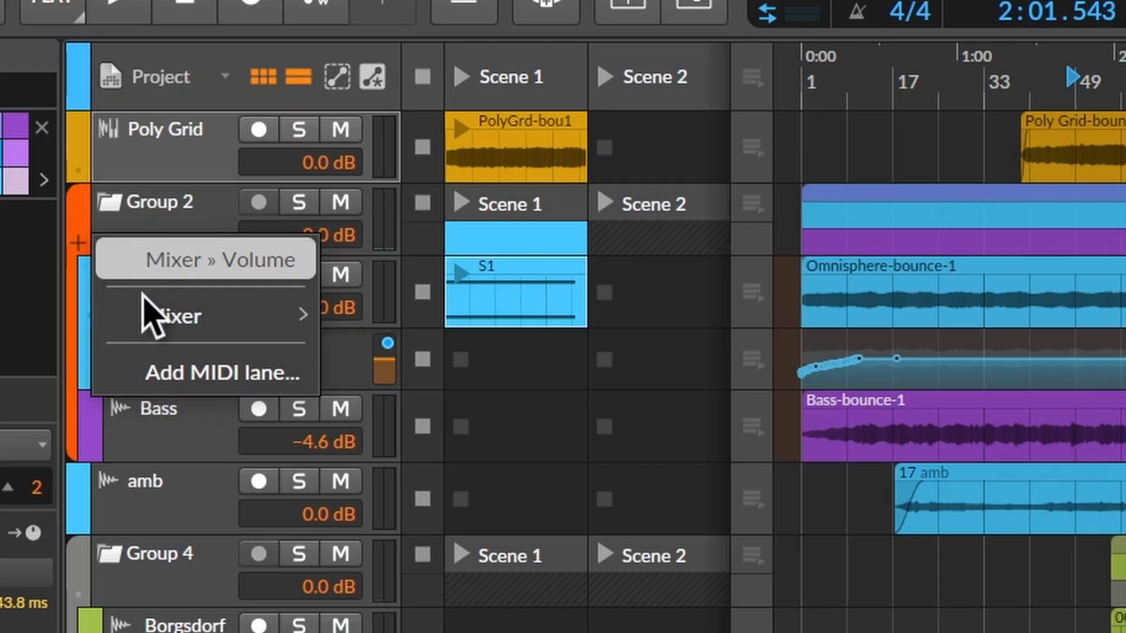
mouse_move(156, 316)
click(422, 317)
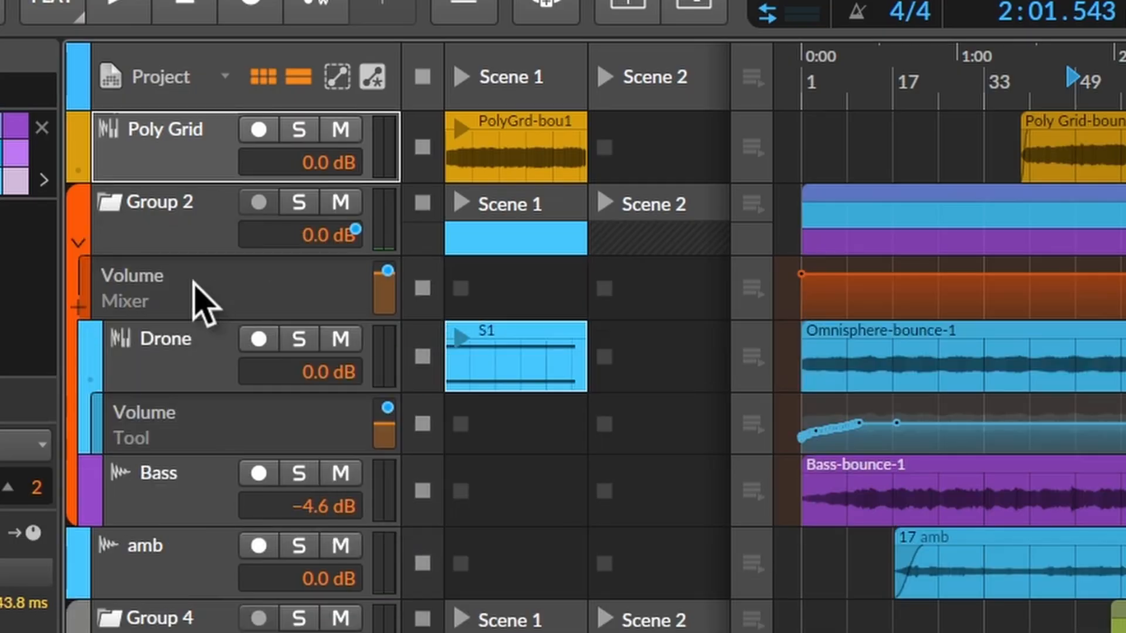
click(82, 308)
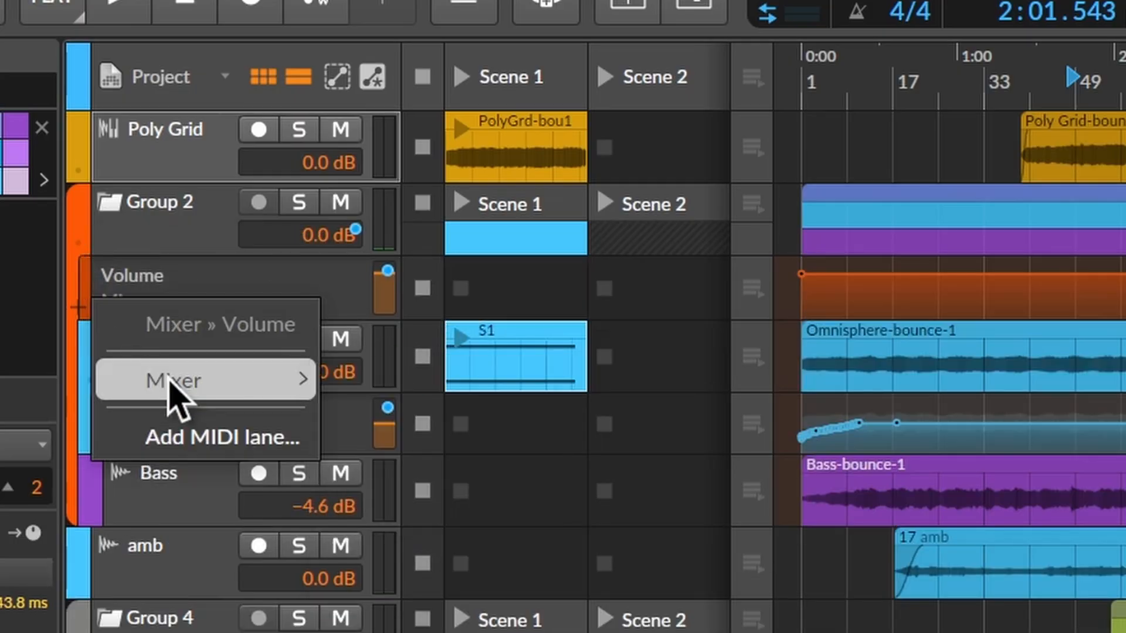
mouse_move(170, 384)
click(439, 469)
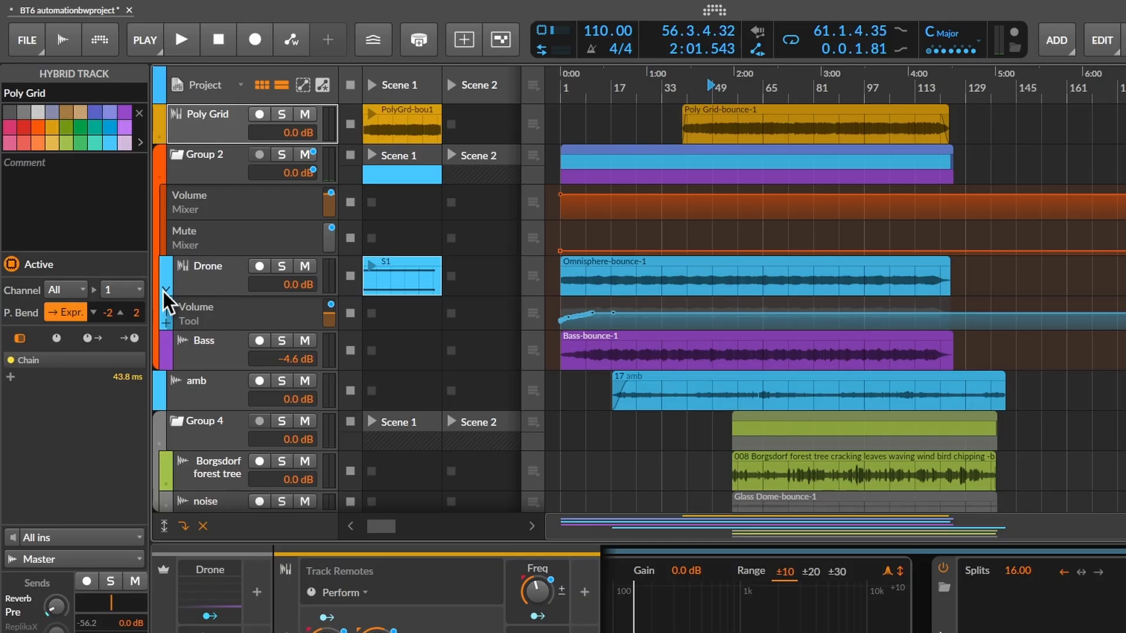
- Collapse the automation lanes of the Drone and Group 2 tracks
click(163, 290)
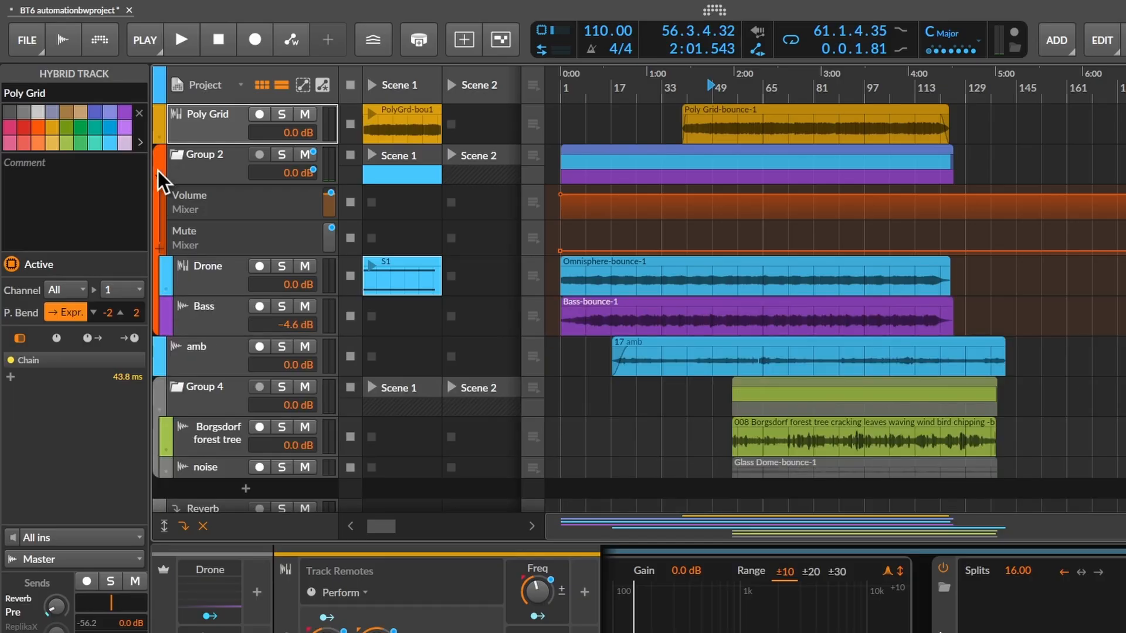
click(157, 171)
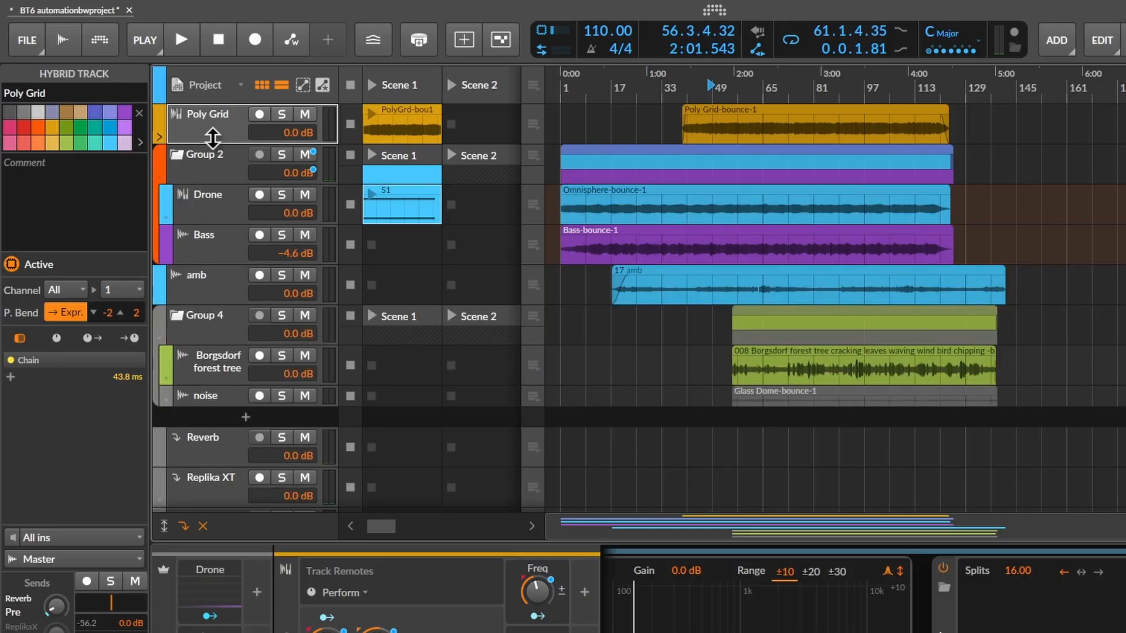
- Select the tracks from Poly Grid through Bass and repeatedly show and hide the automation lanes of the whole selection
shift+click(216, 248)
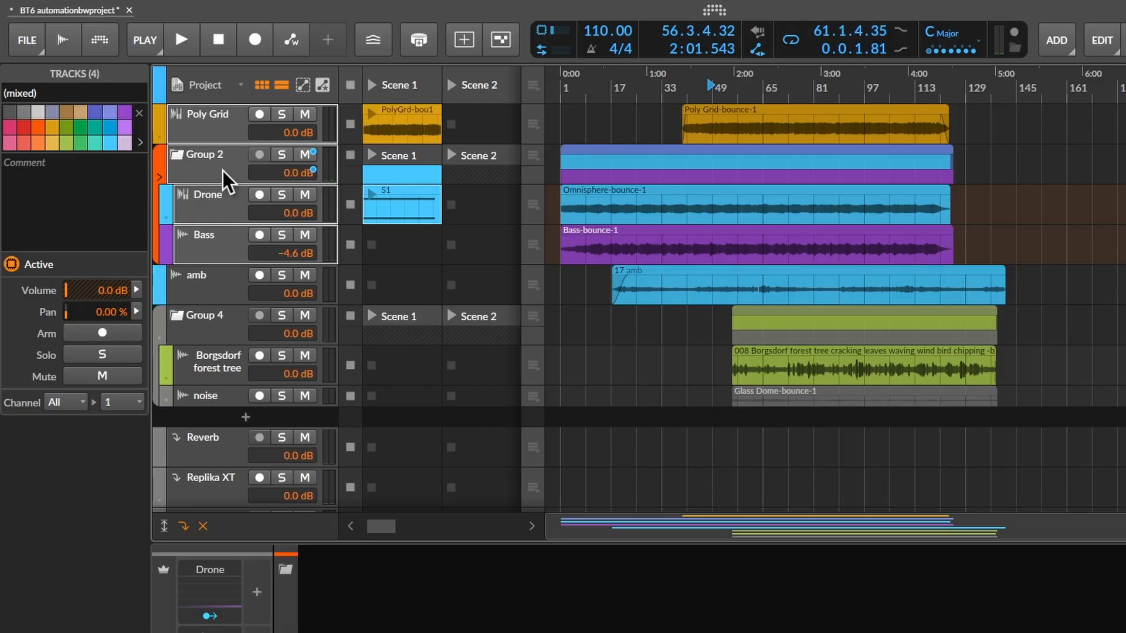
key(shift+a)
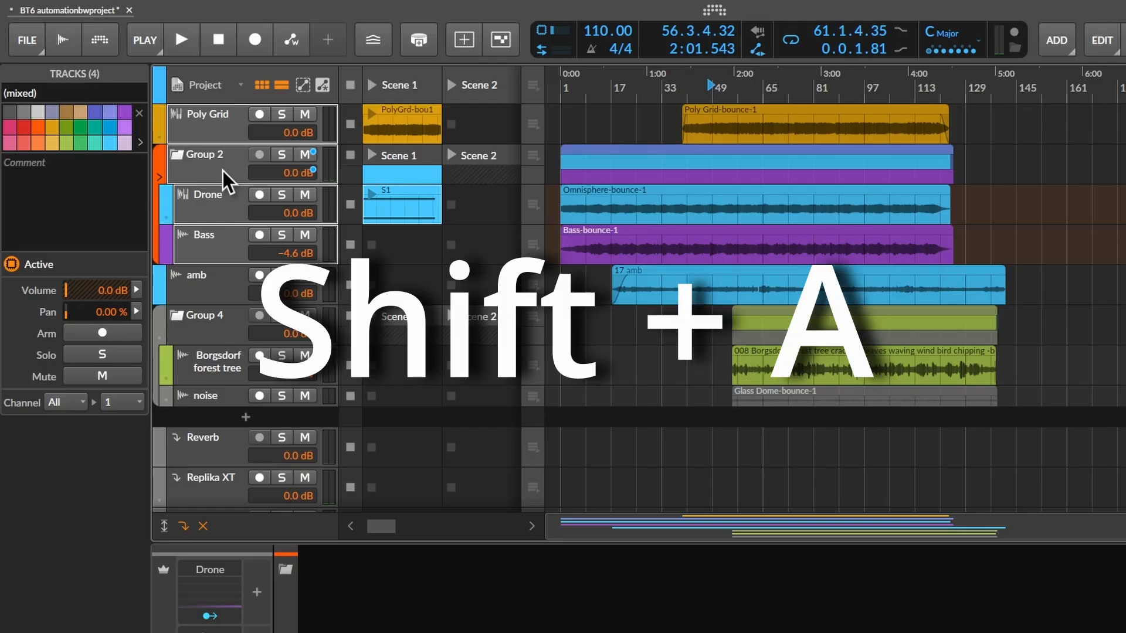
key(shift+a)
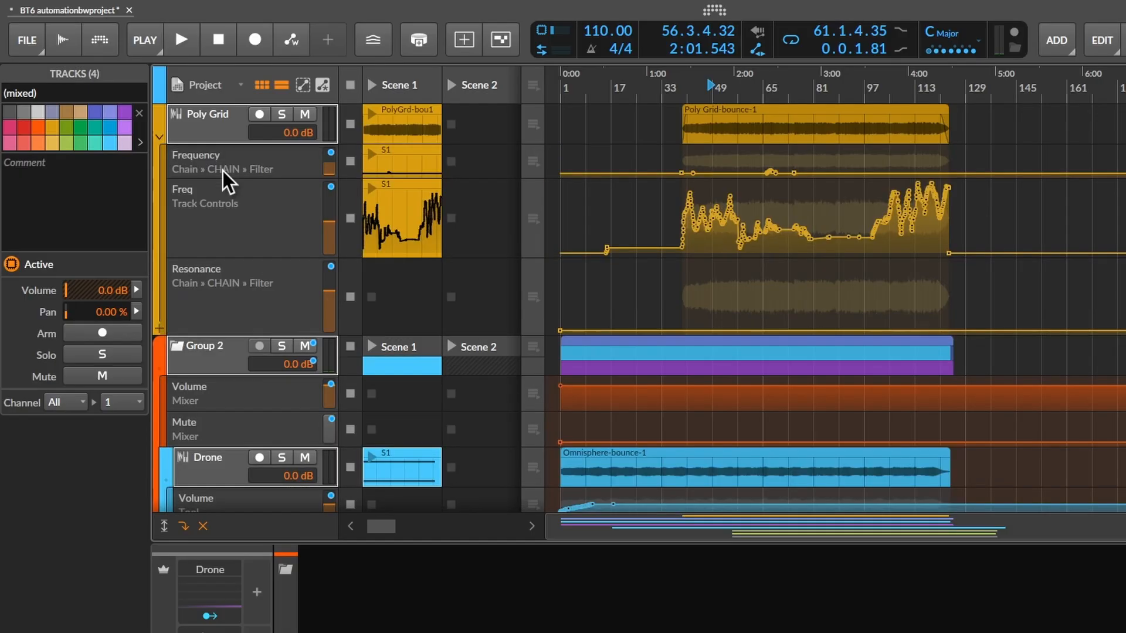
key(shift+a)
key(shift+a)
key(shift+a)
key(shift+a)
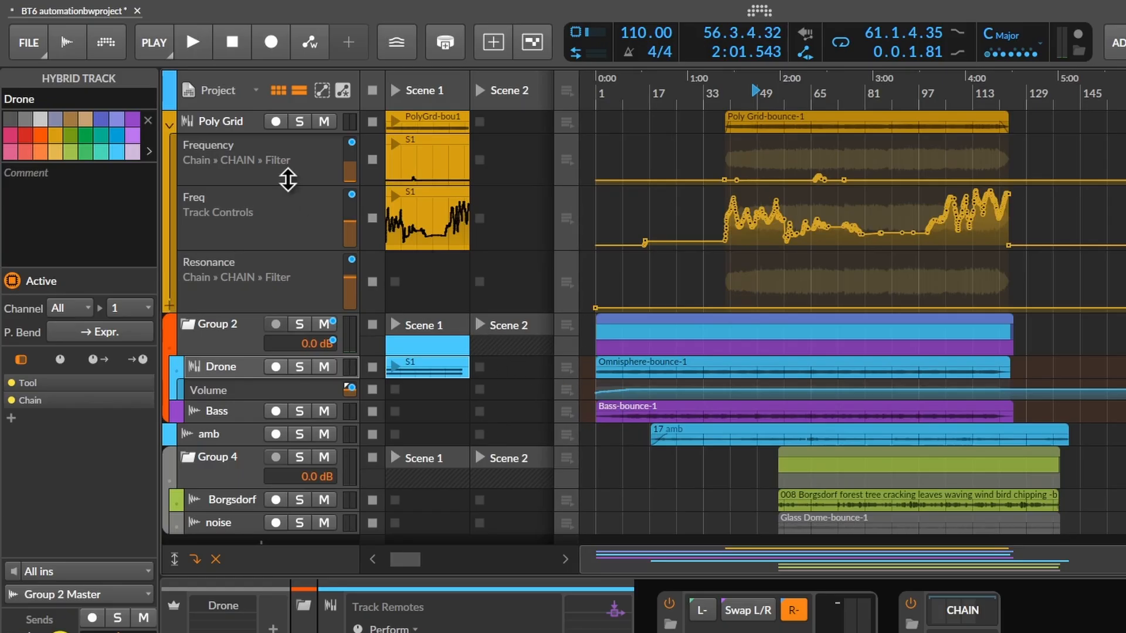
- Make Poly Grid's Frequency lane slightly shorter, and enlarge the track and automation lane heights in several increments
mouse_move(288, 180)
mouse_down()
mouse_move(281, 261)
mouse_move(307, 176)
mouse_move(307, 219)
mouse_move(309, 175)
mouse_up()
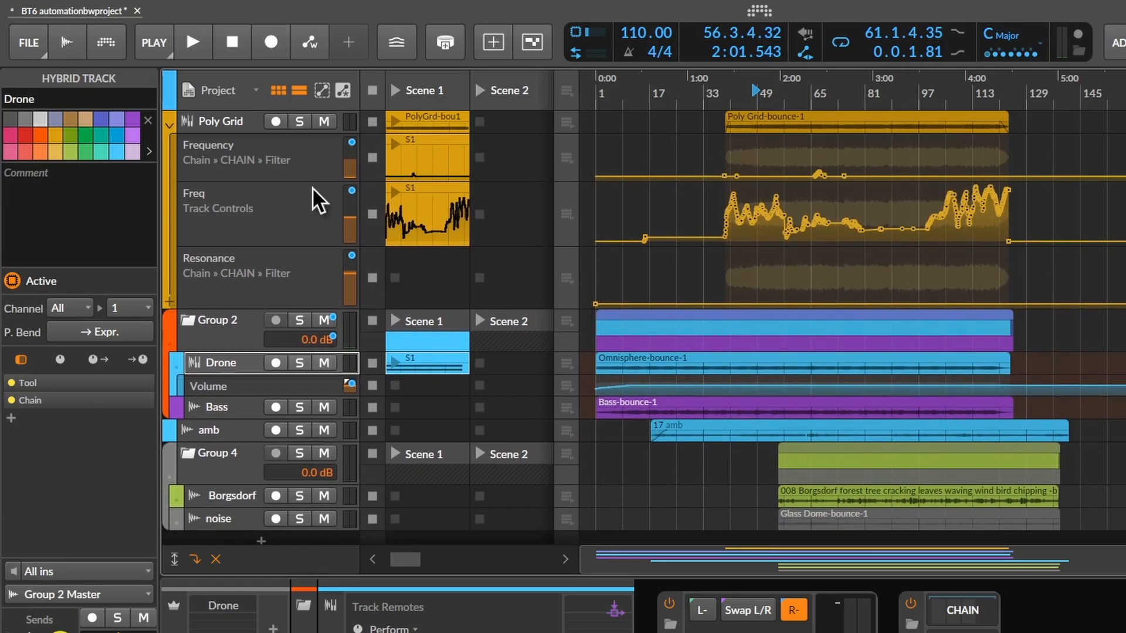
key(shift+plus)
key(shift+plus)
key(shift+plus)
key(shift+plus)
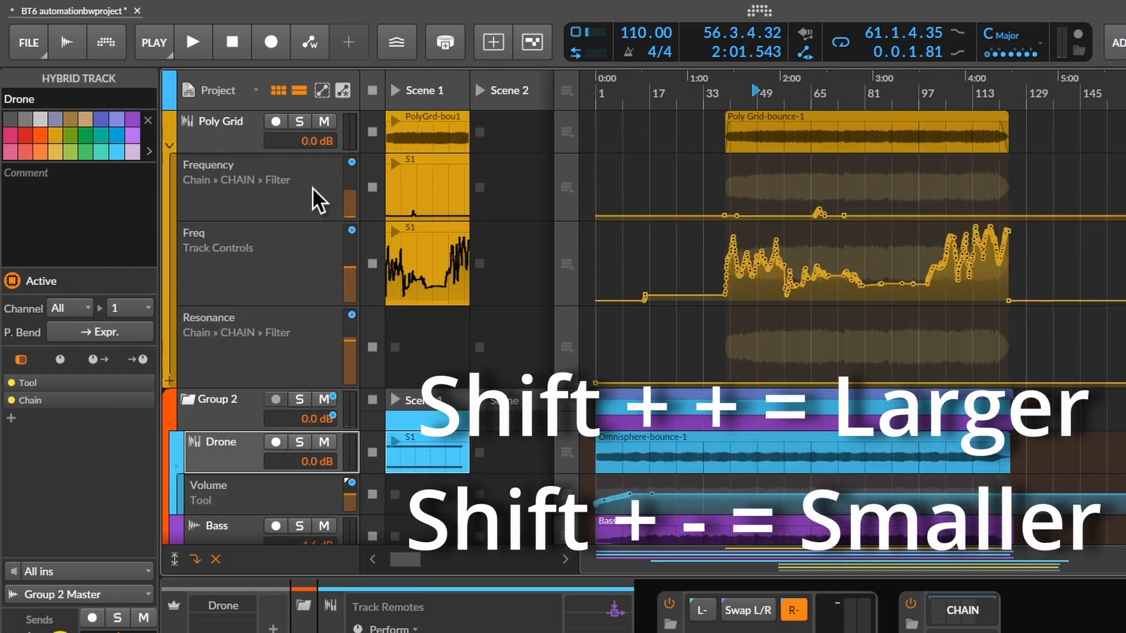
key(shift+plus)
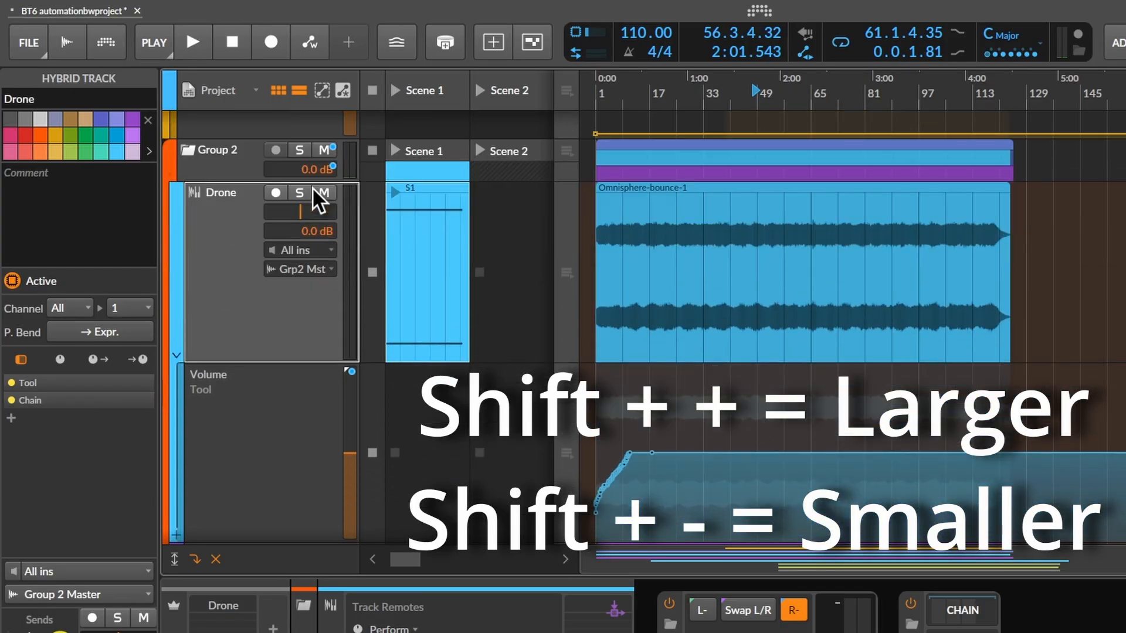
- Shrink the track and automation lane heights step by step to their most compact size
key(shift+minus)
key(shift+minus)
key(shift+minus)
key(shift+minus)
key(shift+minus)
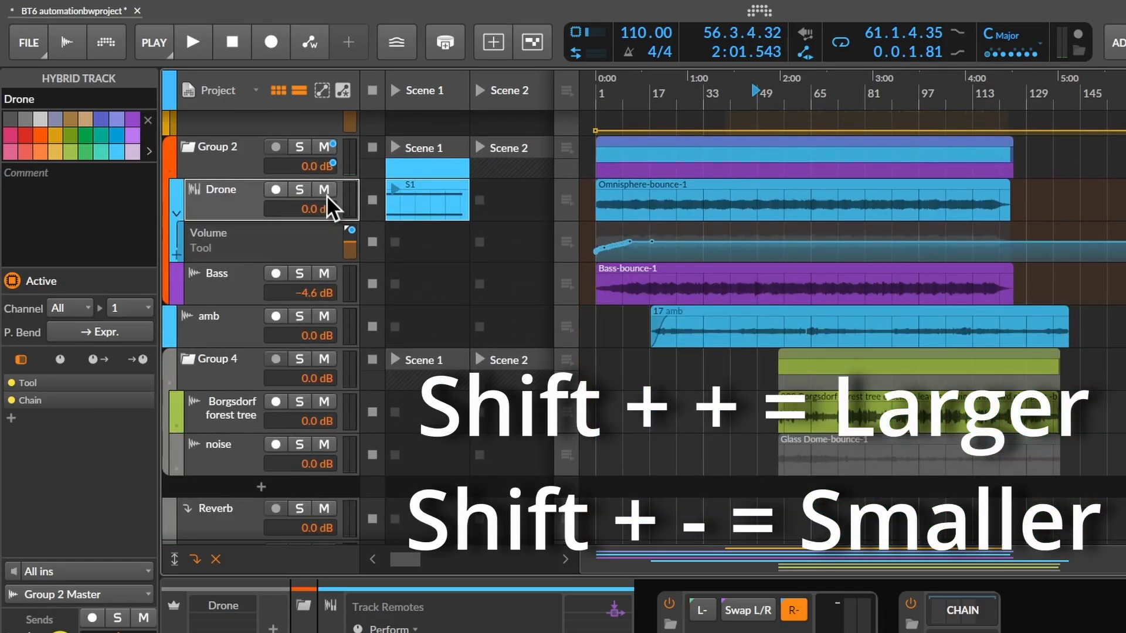
key(shift+minus)
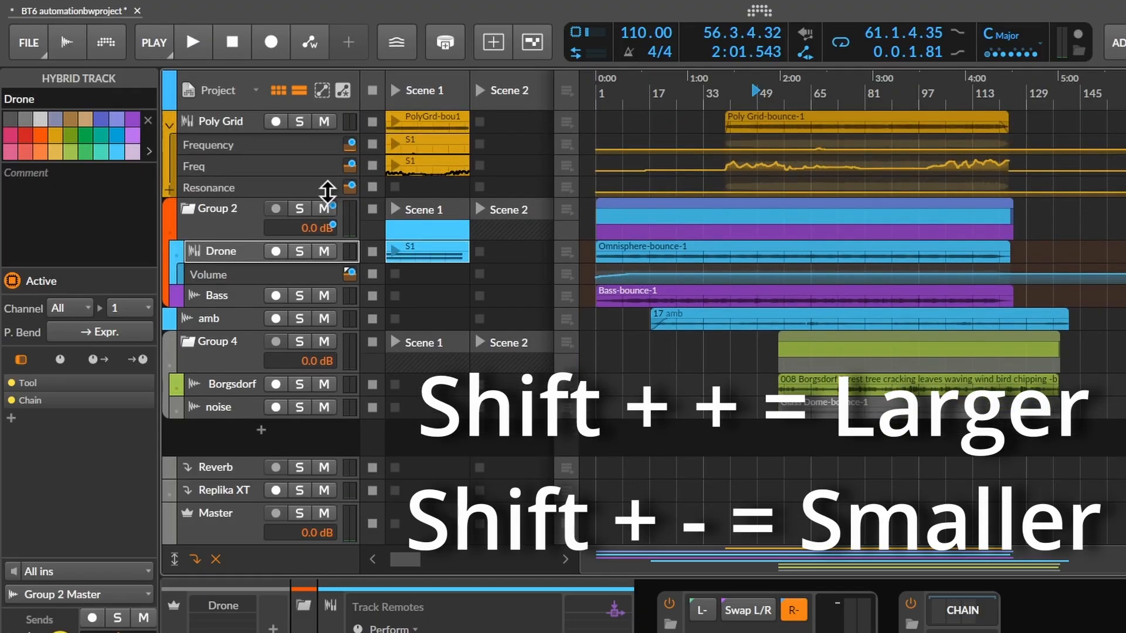
- Select Poly Grid's Frequency automation lane and toggle auto-zoom for the selected lane several times
click(290, 147)
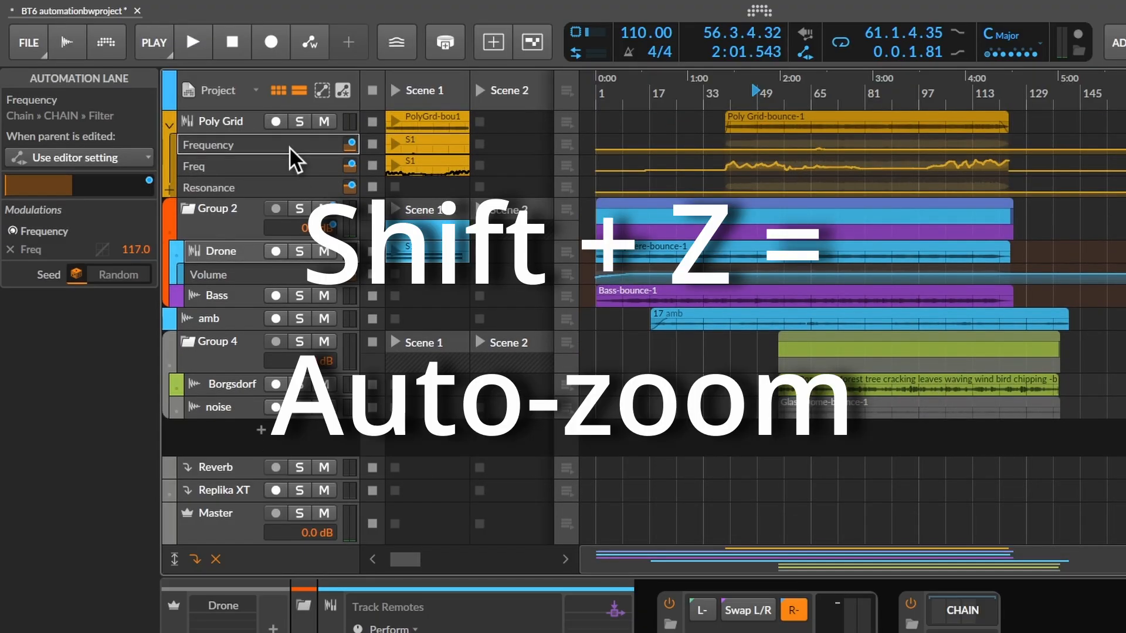
key(shift+z)
key(shift+z)
key(shift+z)
key(shift+z)
key(shift+z)
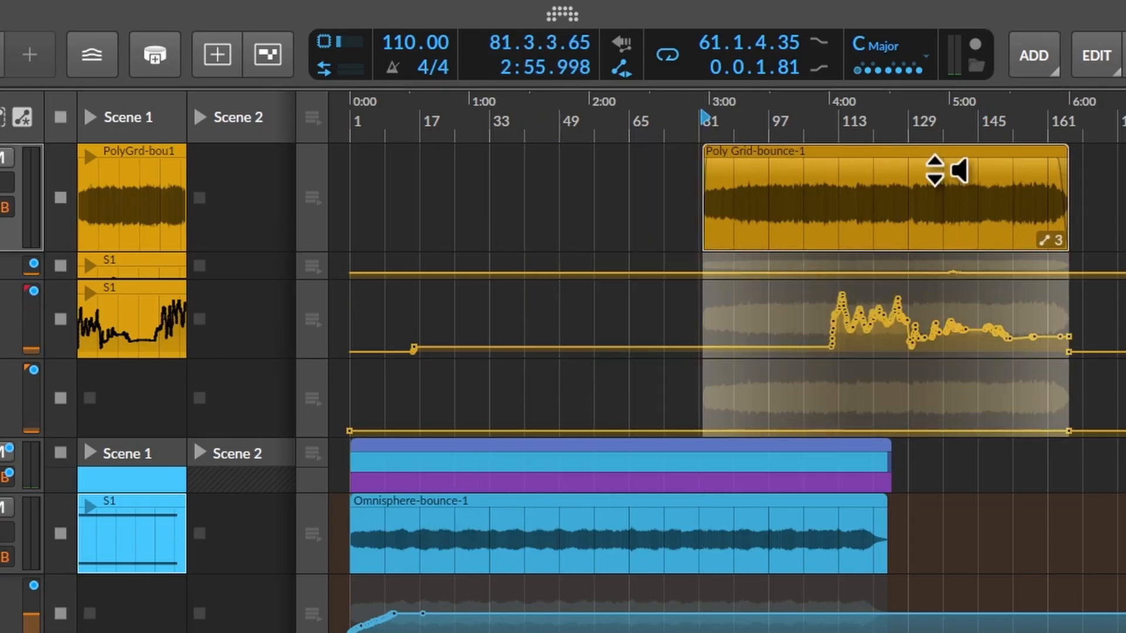
- Move the Poly Grid-bounce-1 clip to about bar 41 and turn off the global setting that makes automation follow clip edits
drag(892, 170, 723, 162)
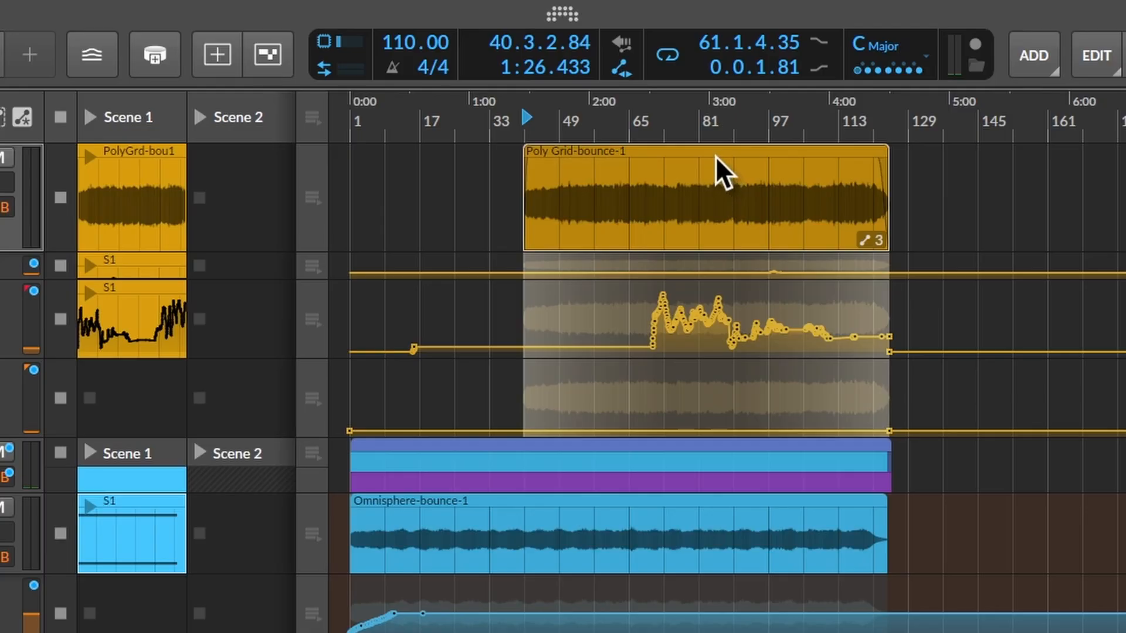
click(625, 74)
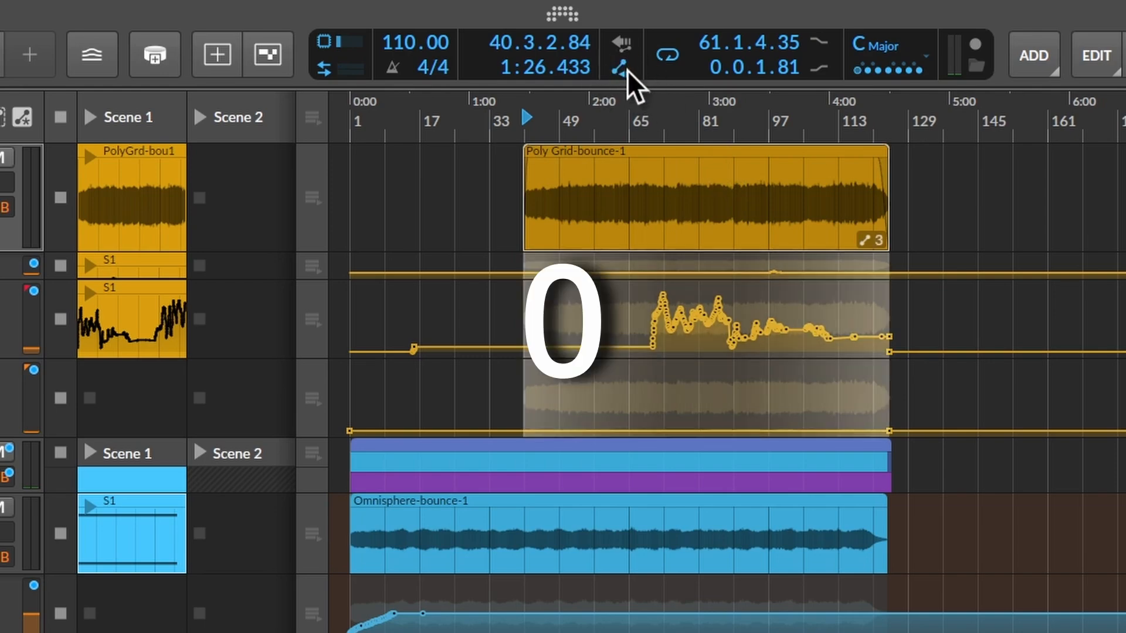
click(624, 69)
click(624, 69)
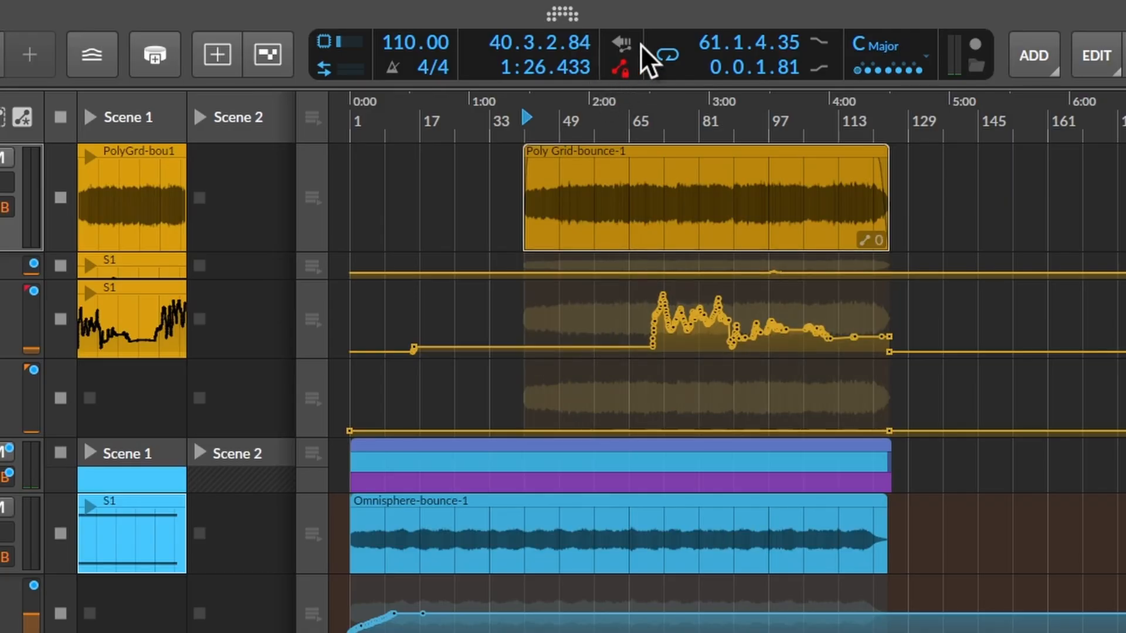
- Move the Poly Grid-bounce-1 clip slightly earlier to about bar 38 and deselect it
mouse_move(588, 153)
mouse_down()
mouse_move(892, 164)
mouse_move(576, 153)
mouse_up()
click(1000, 199)
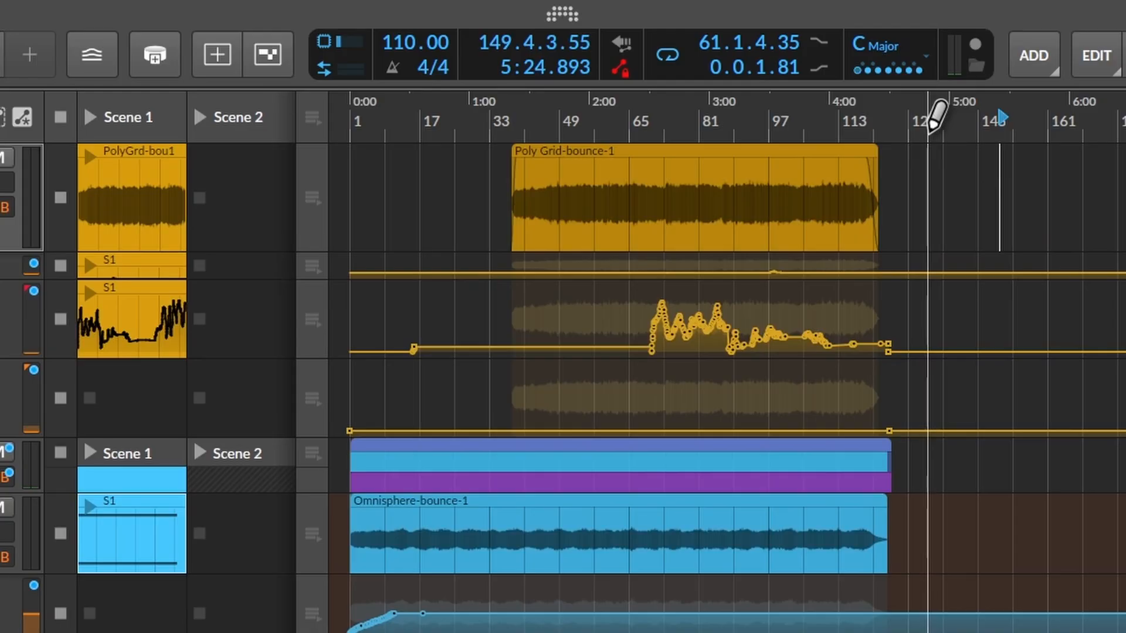
- Open the application settings and view the Recording page
click(560, 18)
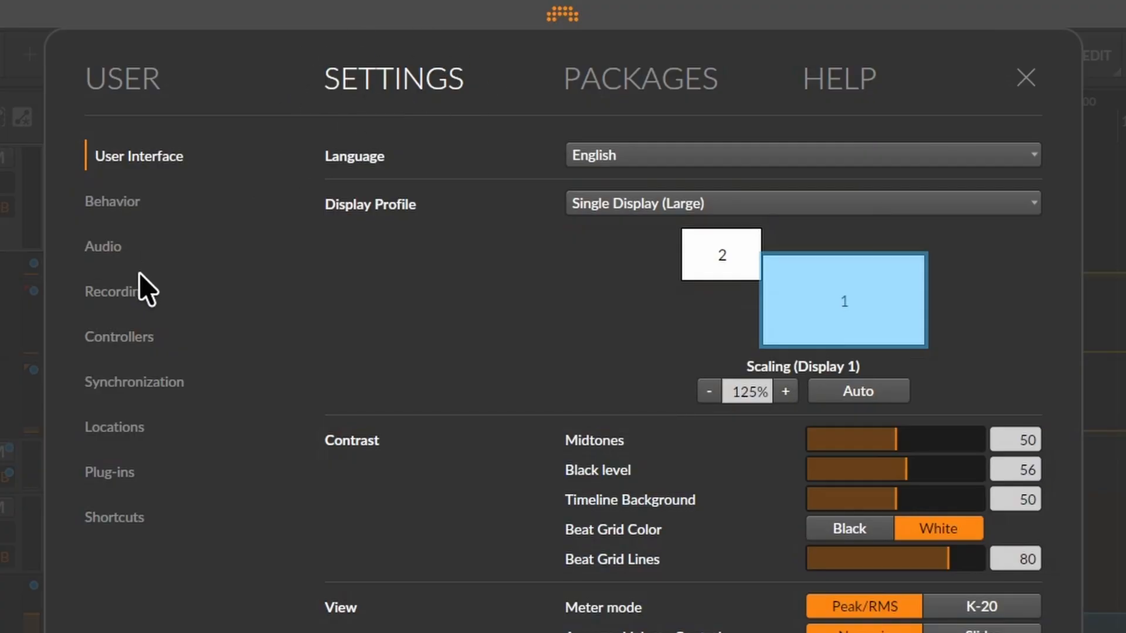
click(131, 308)
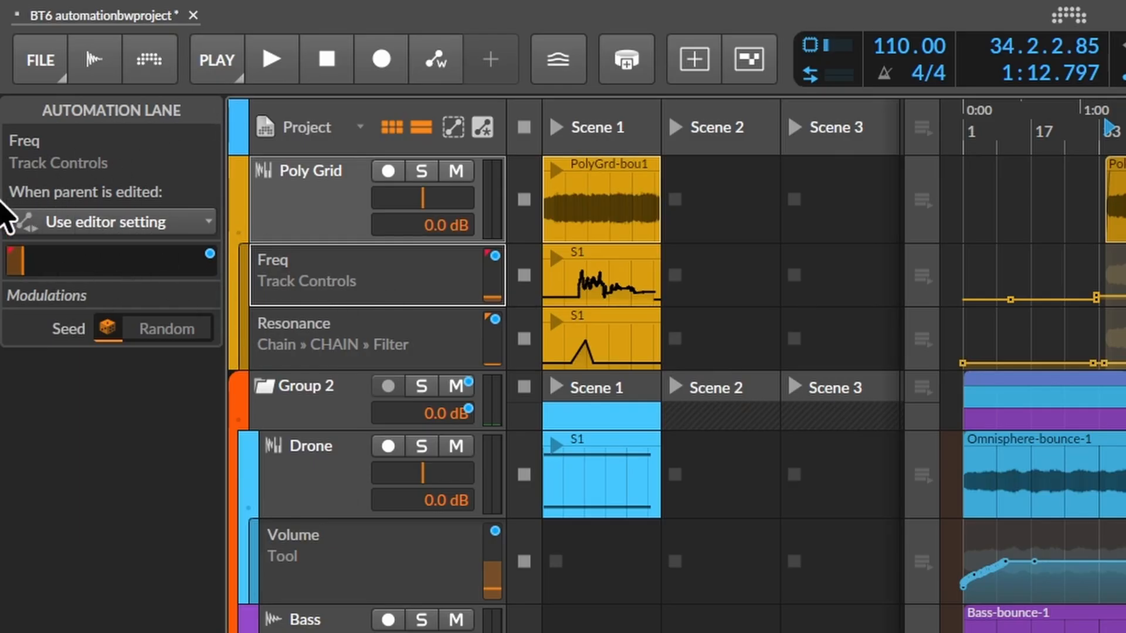
- Keep the Freq lane on Use editor setting, and move the Poly Grid-bounce-1 clip to about bar 68 and back to about bar 33
click(85, 226)
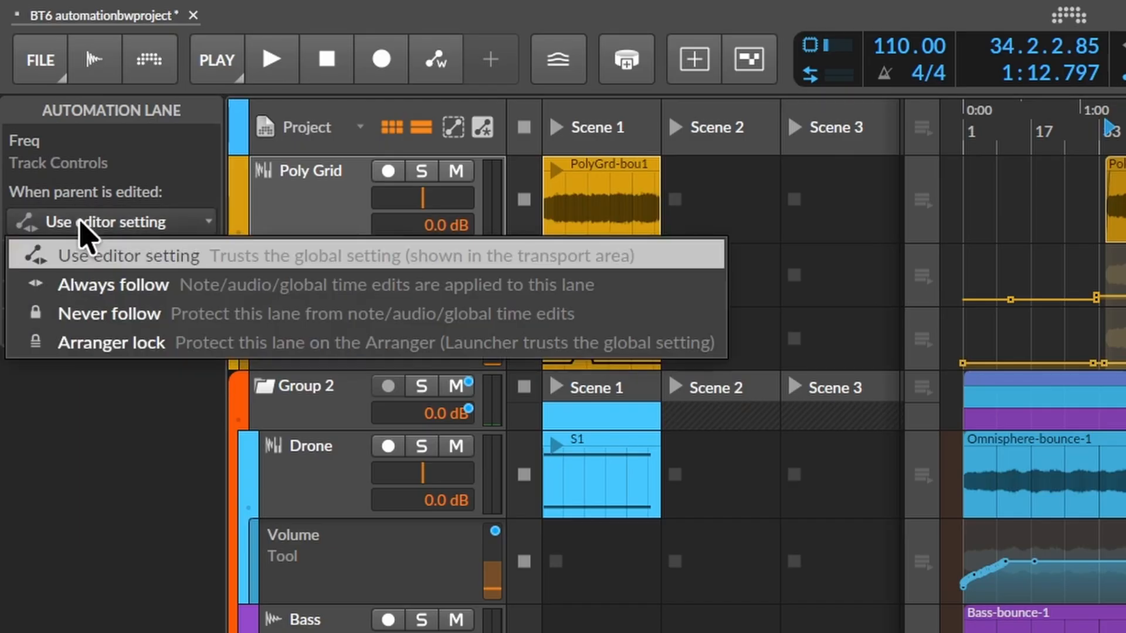
click(107, 264)
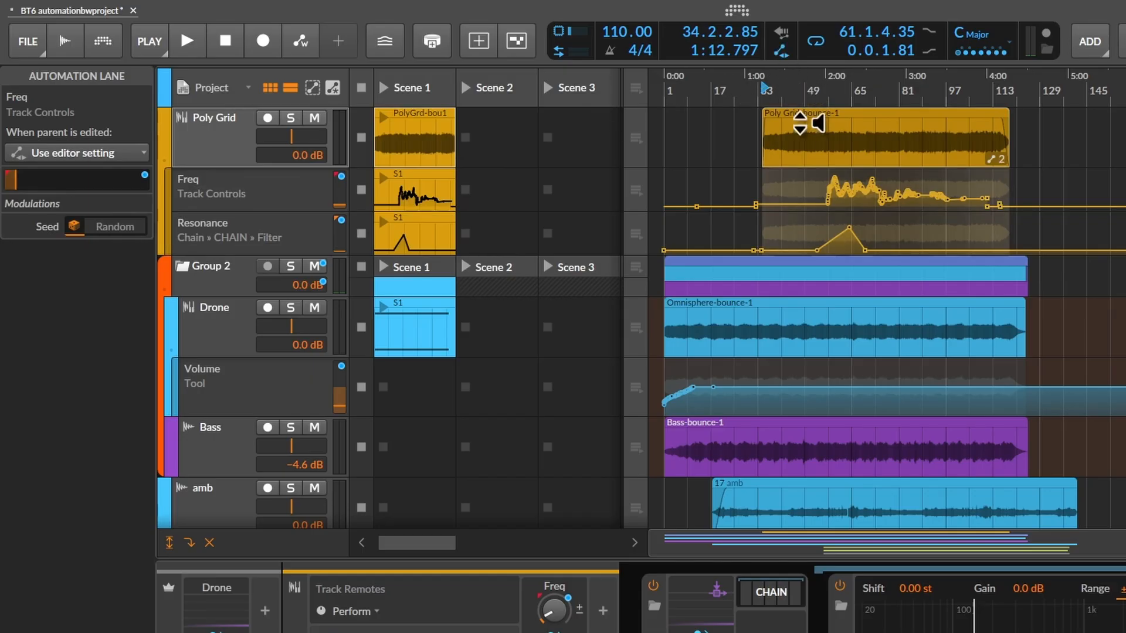
drag(788, 115, 889, 115)
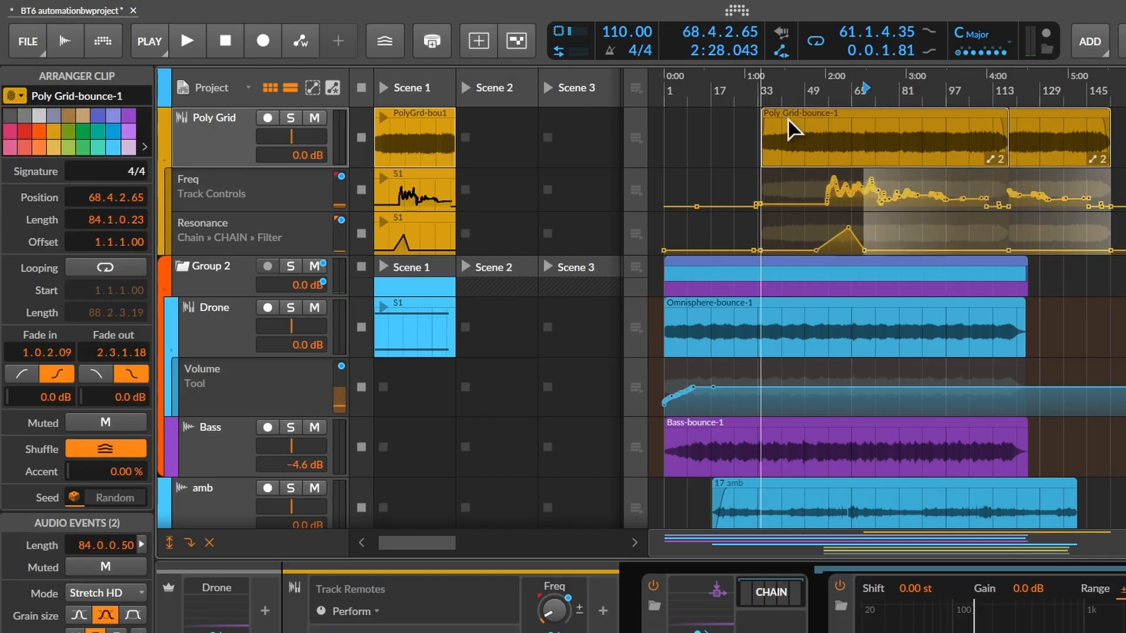
mouse_move(786, 119)
mouse_down()
mouse_move(937, 115)
mouse_move(792, 122)
mouse_up()
- Turn off the global automation-follow setting and set Poly Grid's Freq lane to Always follow when its parent is edited
click(778, 51)
key(space)
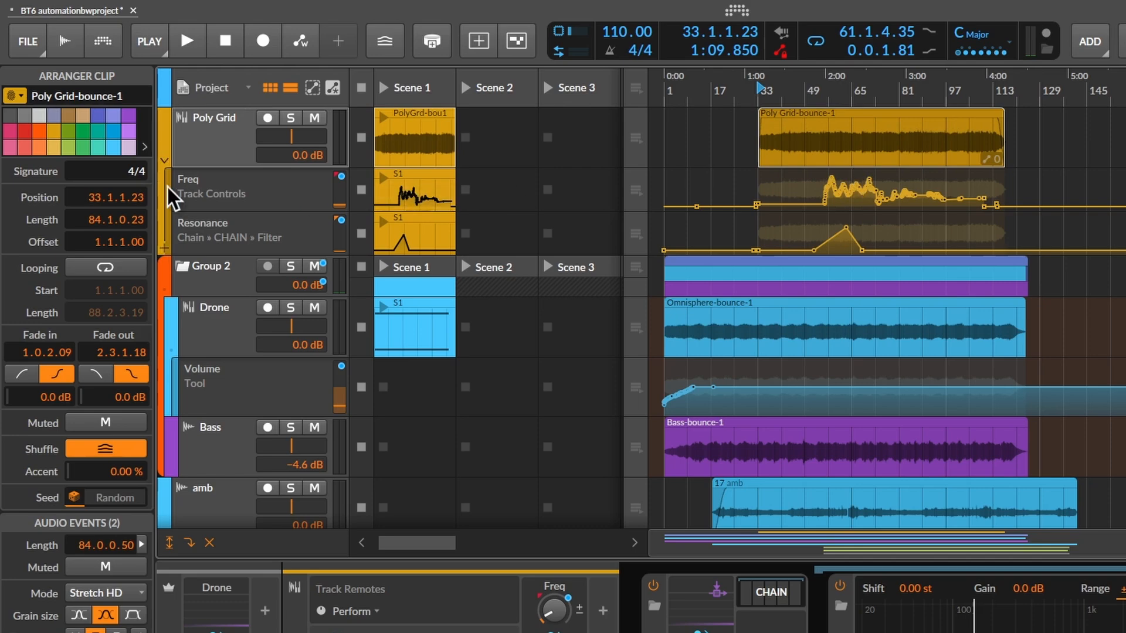
click(217, 186)
click(79, 153)
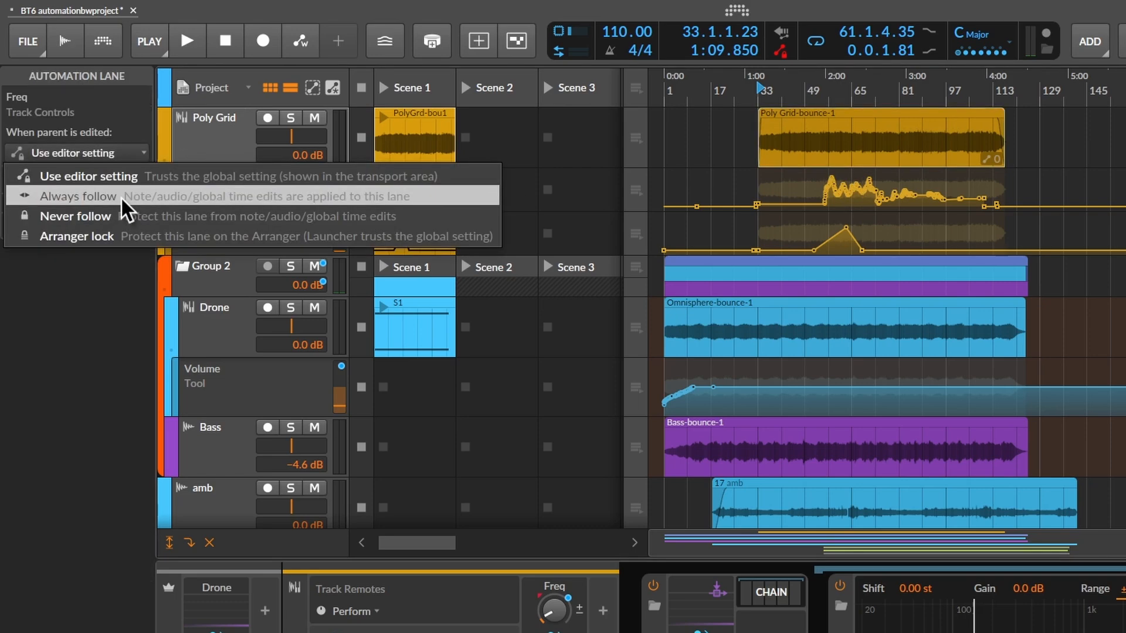
click(121, 199)
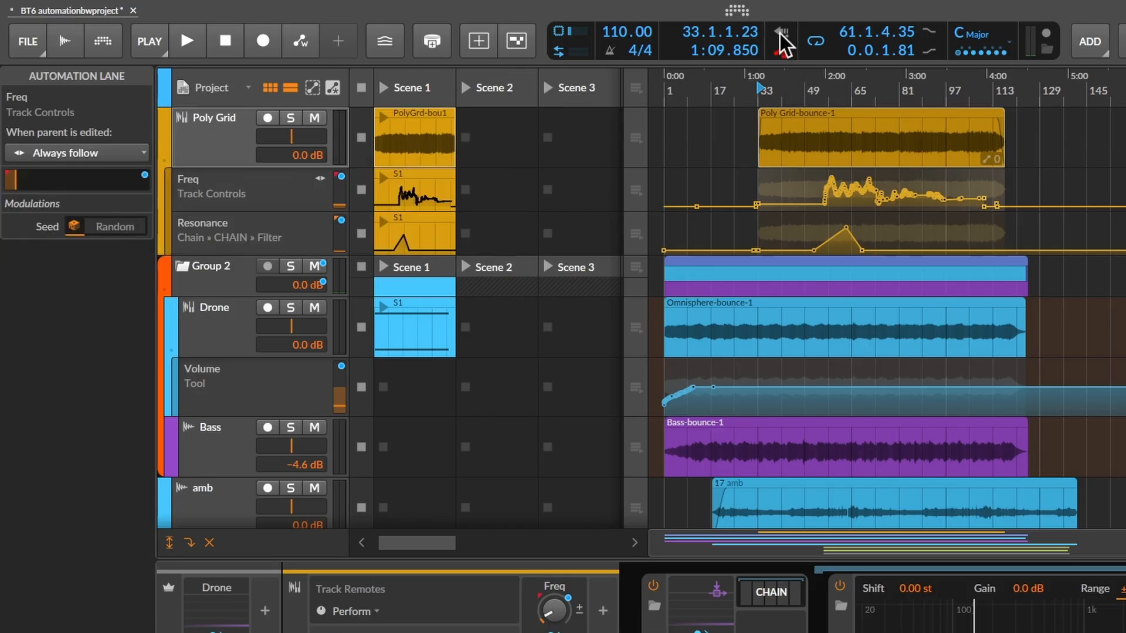
- Move the Poly Grid-bounce-1 arranger clip to about bar 104 and back to about bar 32, and select the Scene 1 launcher clip
drag(783, 114, 1005, 117)
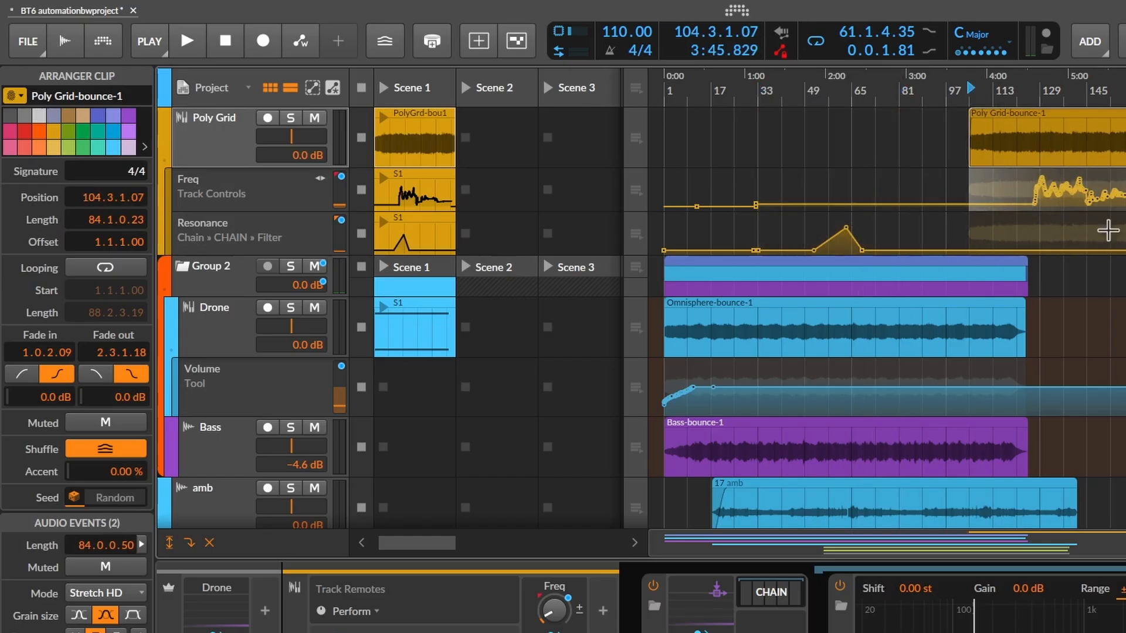
drag(1092, 121, 885, 132)
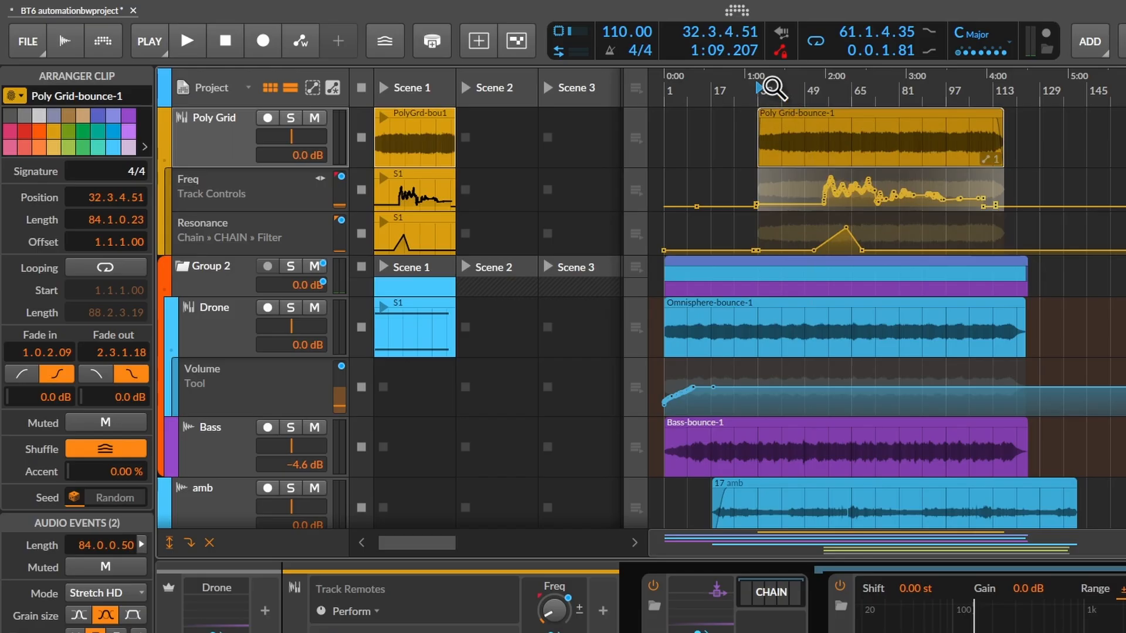
drag(427, 115, 431, 160)
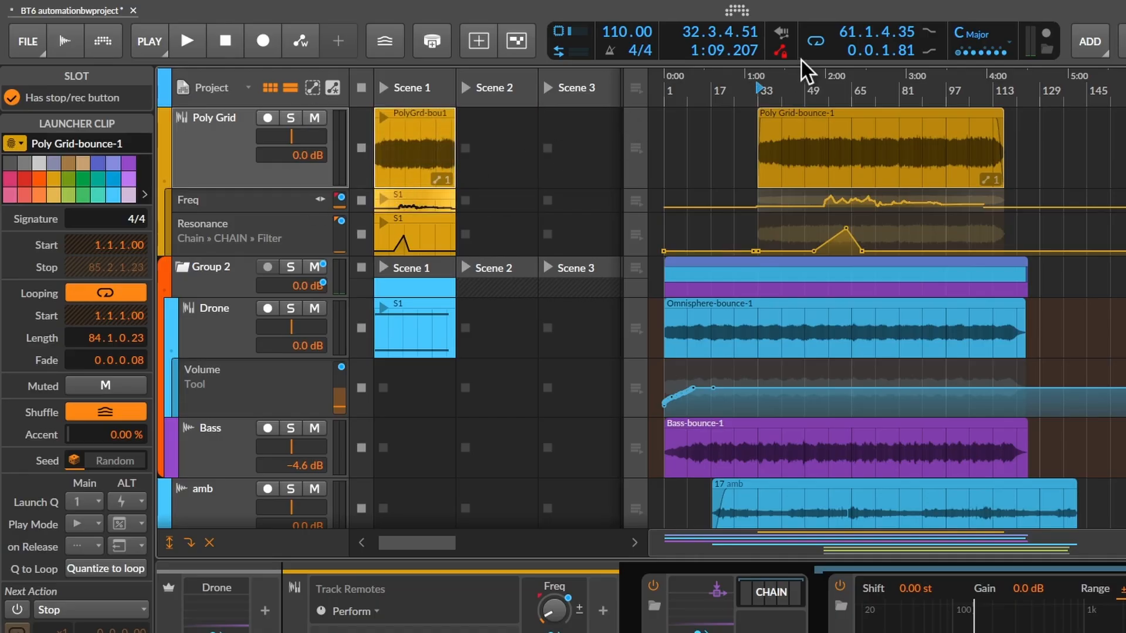
- Turn the global automation-follow setting back on and set Poly Grid's Freq lane to Never follow
click(783, 52)
click(253, 205)
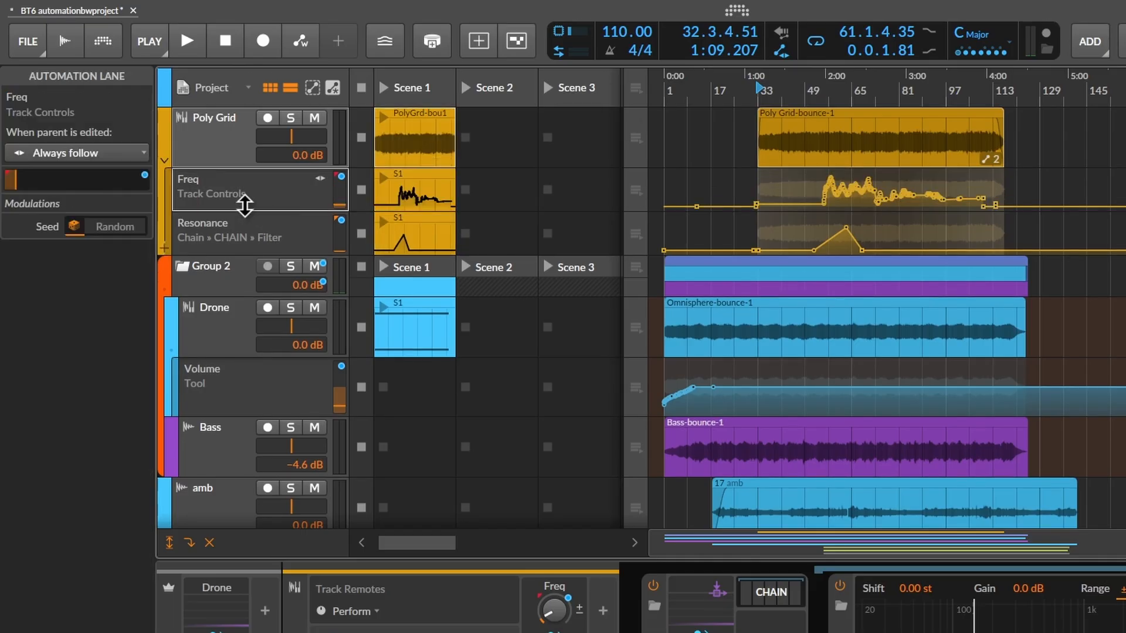
click(98, 155)
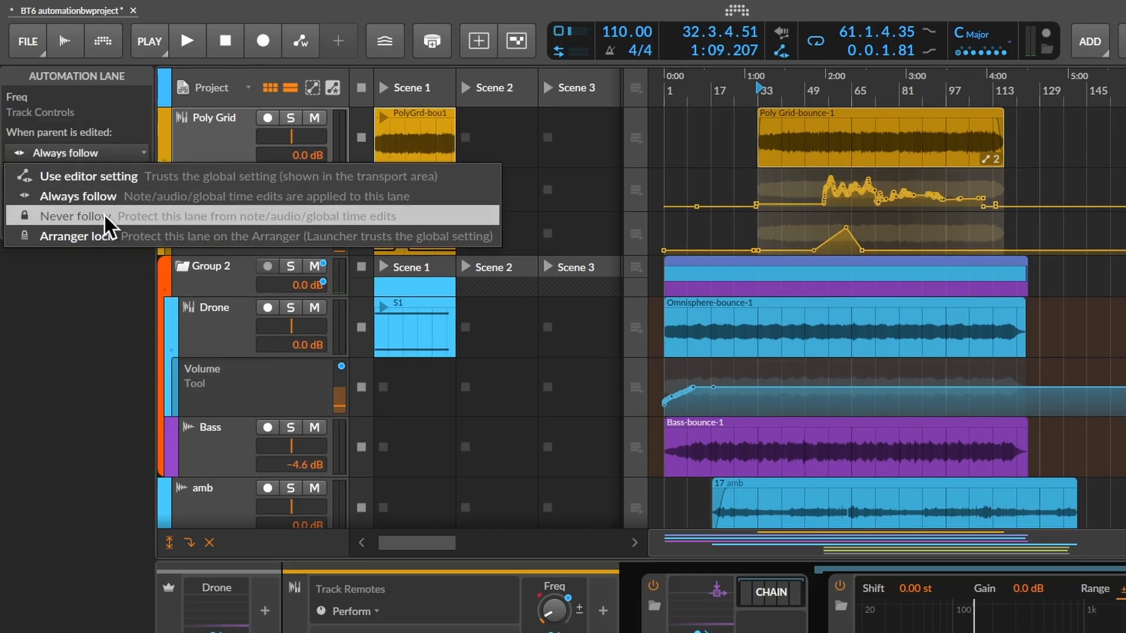
click(262, 214)
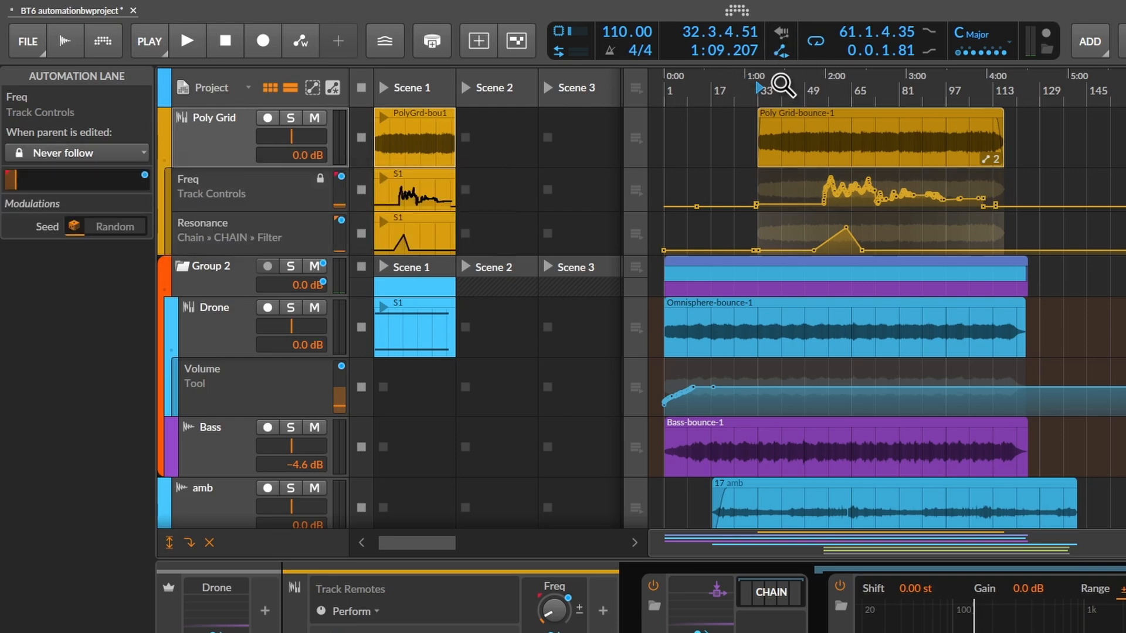
- Try moving the arranger clip to about bar 115 and the launcher clip to Scene 3, and undo the moves
drag(792, 116, 1038, 121)
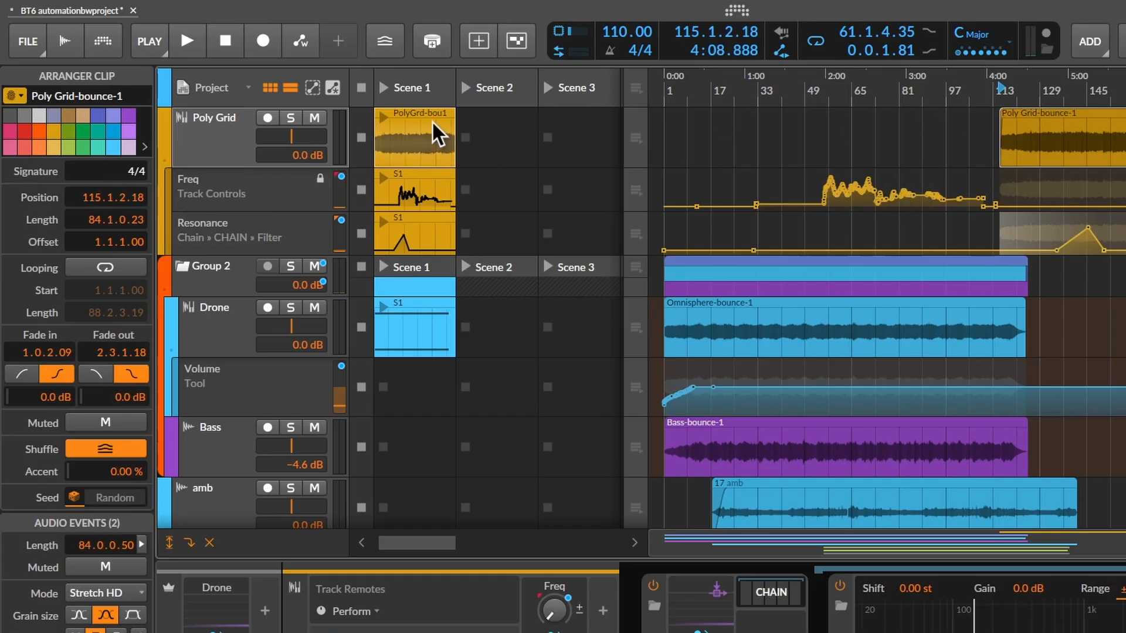
drag(431, 121, 562, 126)
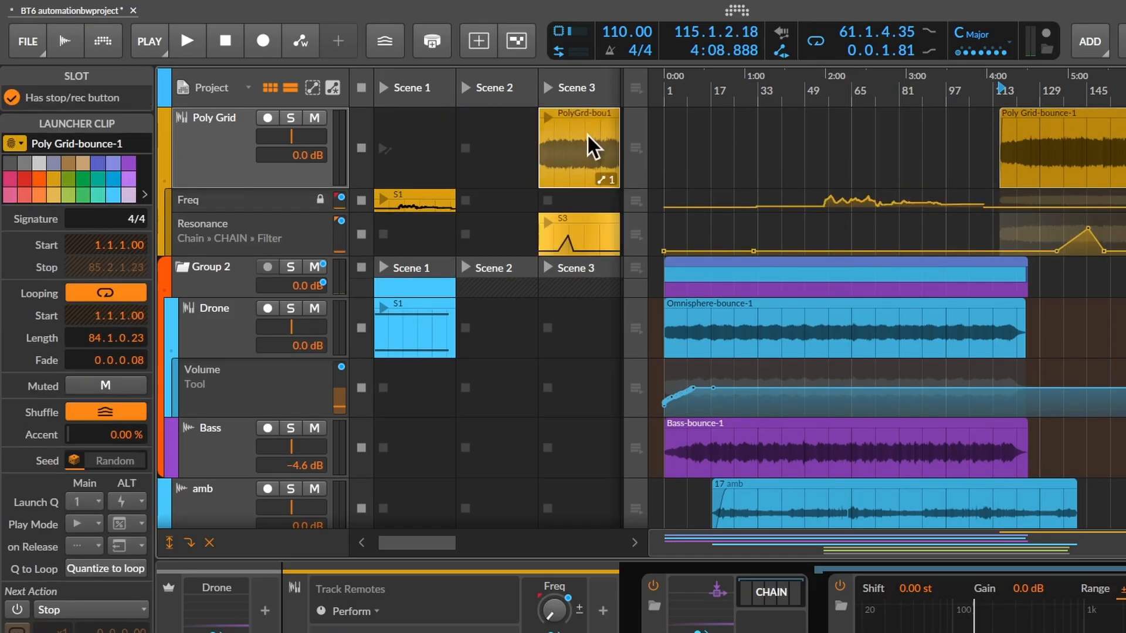
key(ctrl+z)
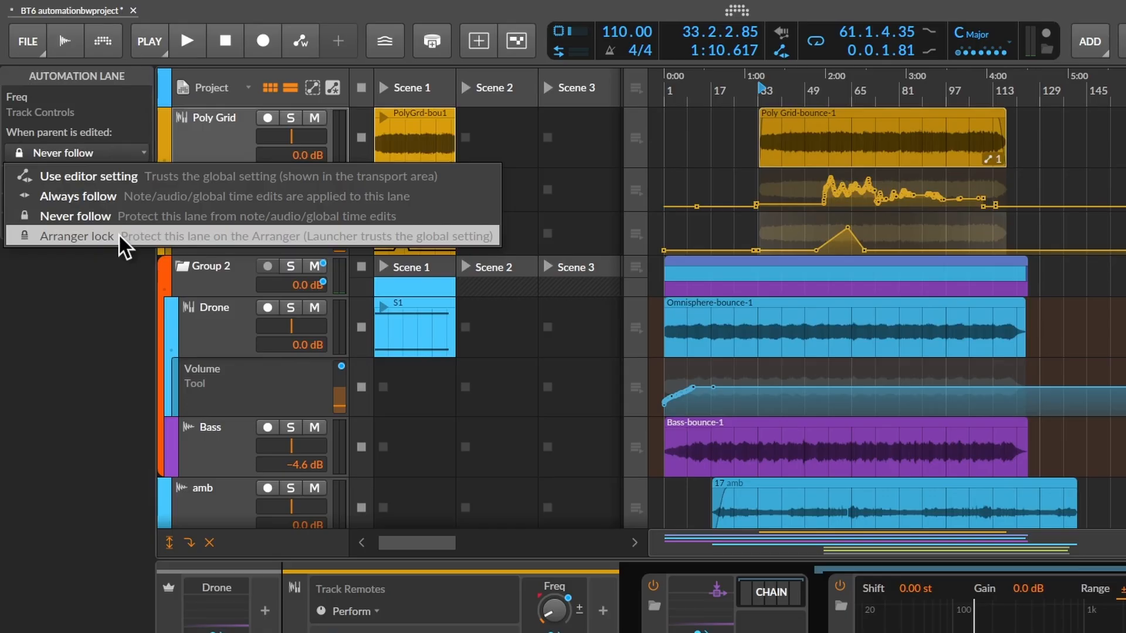
- Set Poly Grid's Freq lane to Arranger lock and select the lane
click(118, 234)
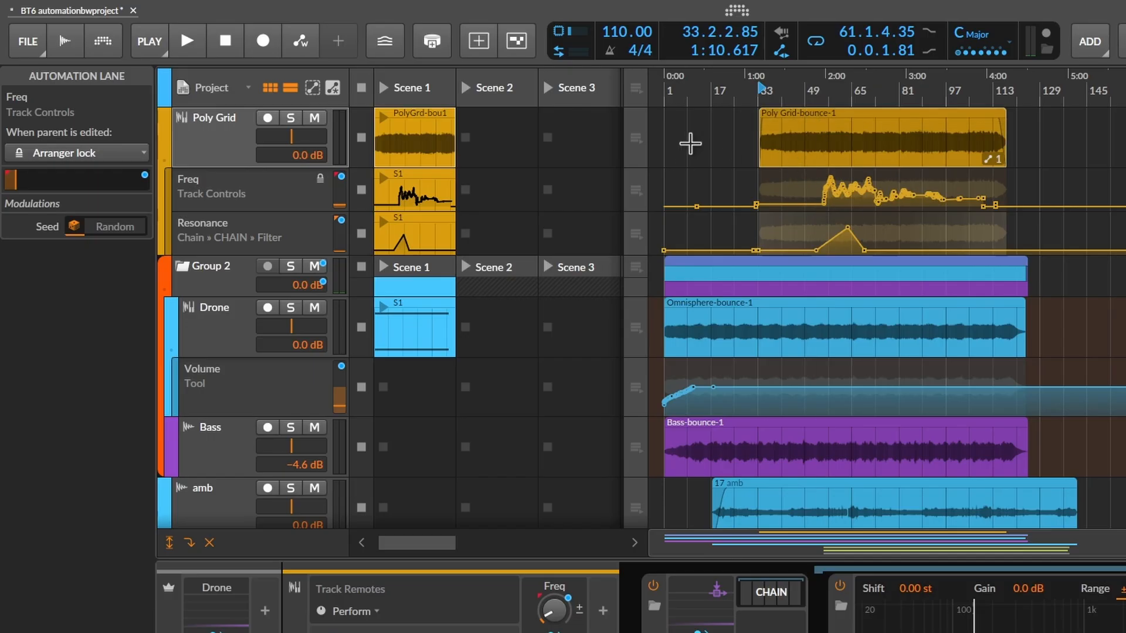
click(236, 190)
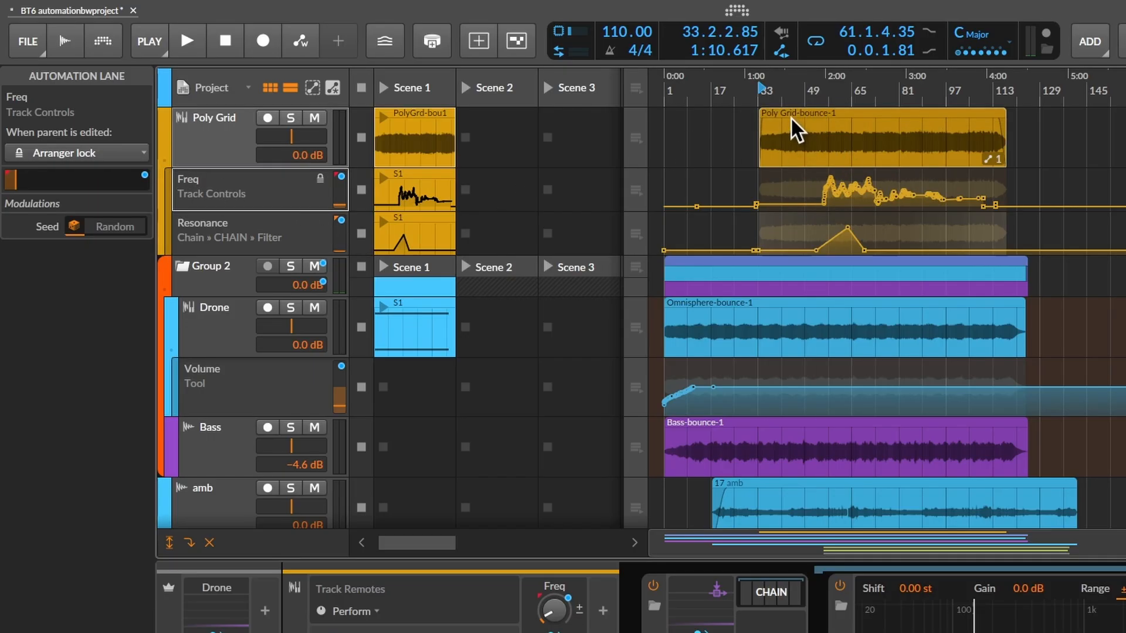
- Move the Poly Grid-bounce-1 arranger clip to about bar 136, select the Scene 1 launcher clip, and return the arranger clip to about bar 32
drag(791, 118, 1101, 119)
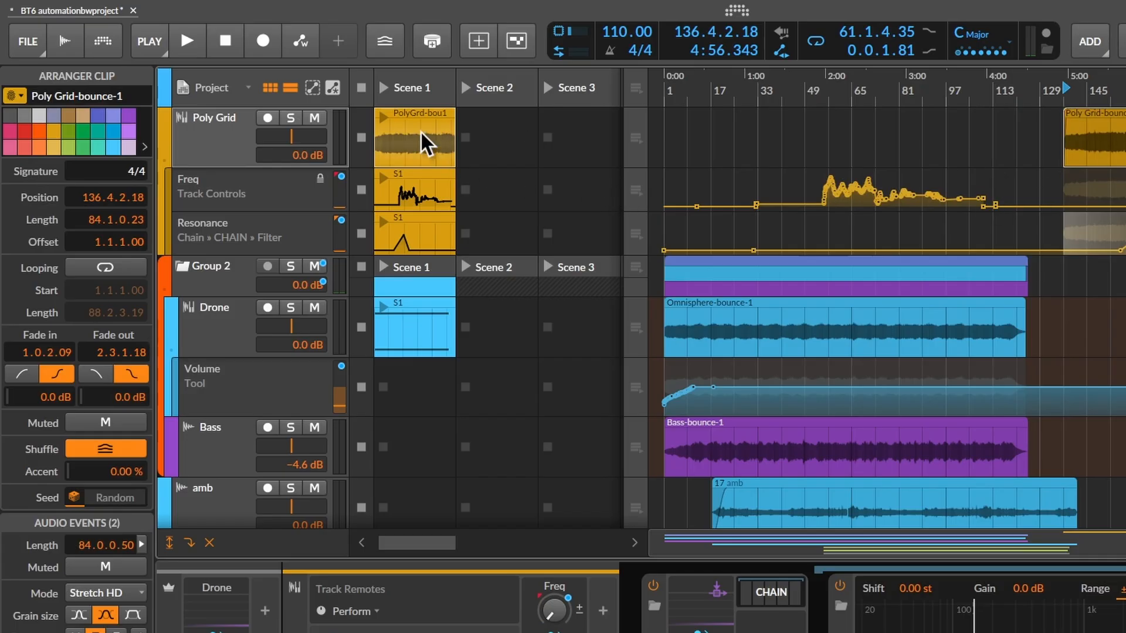
mouse_move(425, 131)
mouse_down()
mouse_move(554, 129)
mouse_move(433, 141)
mouse_up()
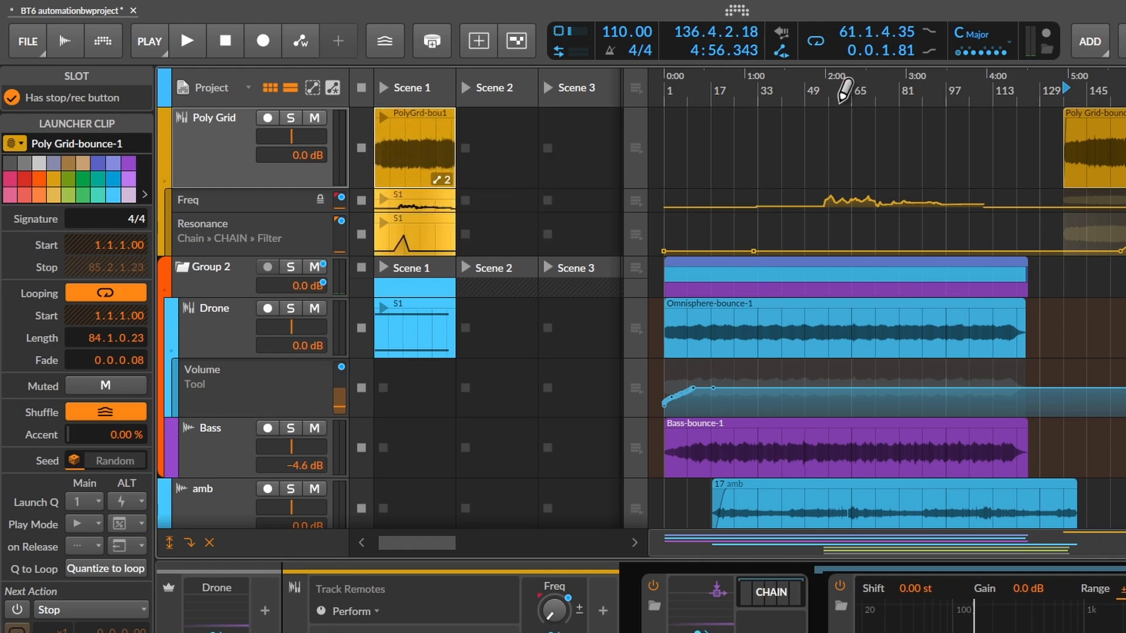
drag(1120, 123, 825, 115)
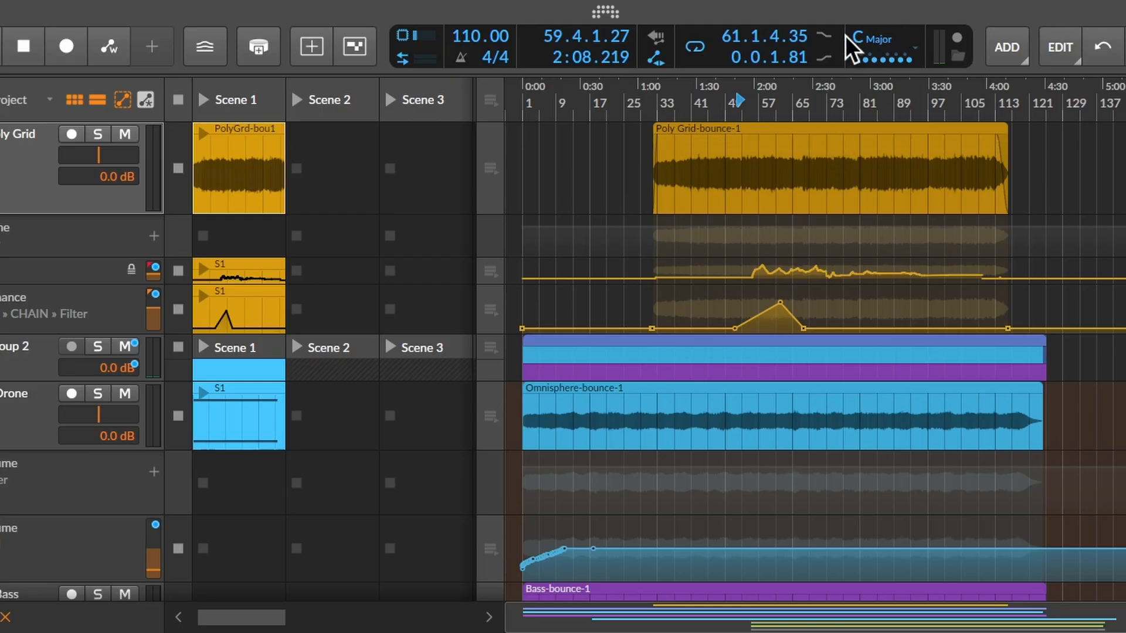
- Enable punch-in and punch-out and set the loop region to start at 57.2.4.22 with a length of 4.3.1.01
click(824, 37)
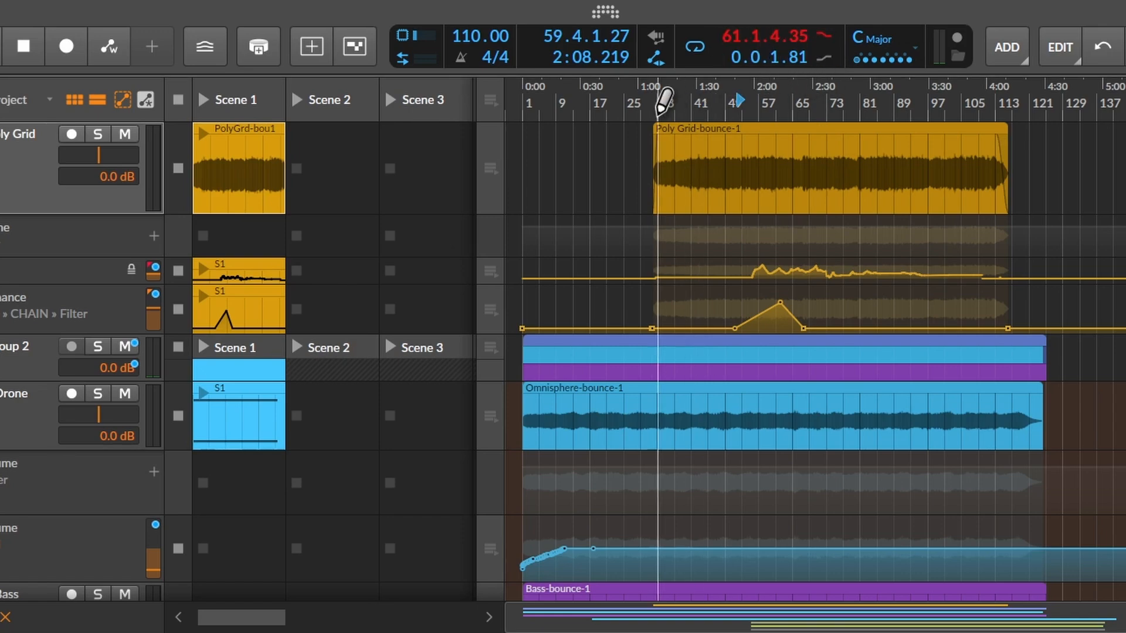
drag(672, 111, 836, 117)
mouse_move(707, 114)
mouse_down()
mouse_move(660, 114)
mouse_move(800, 122)
mouse_up()
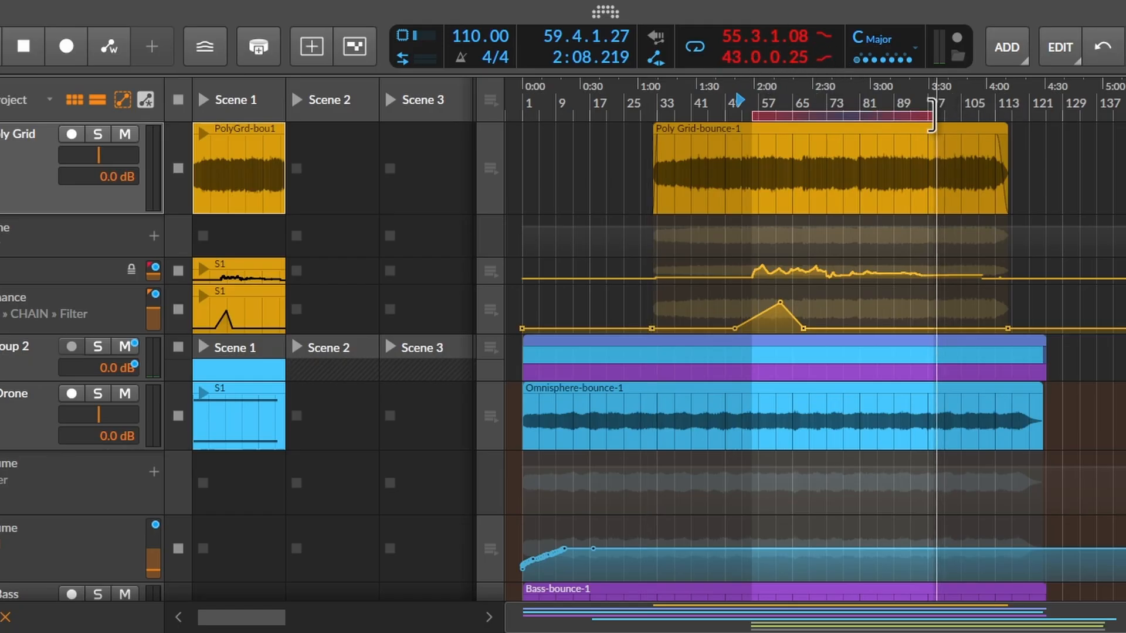
drag(934, 115, 759, 167)
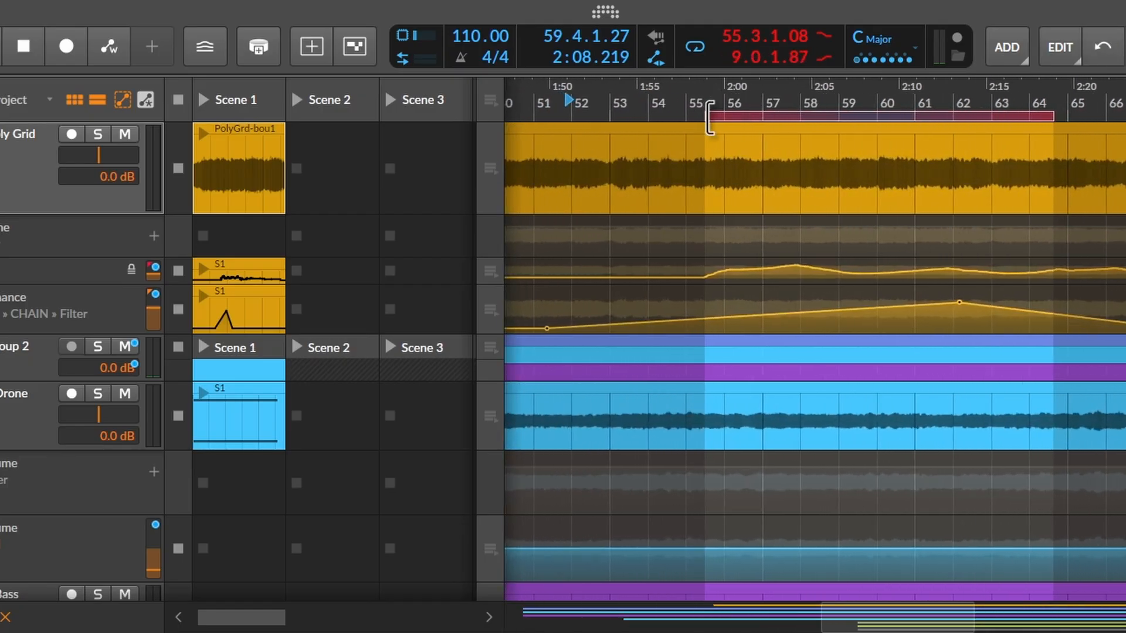
drag(710, 115, 779, 117)
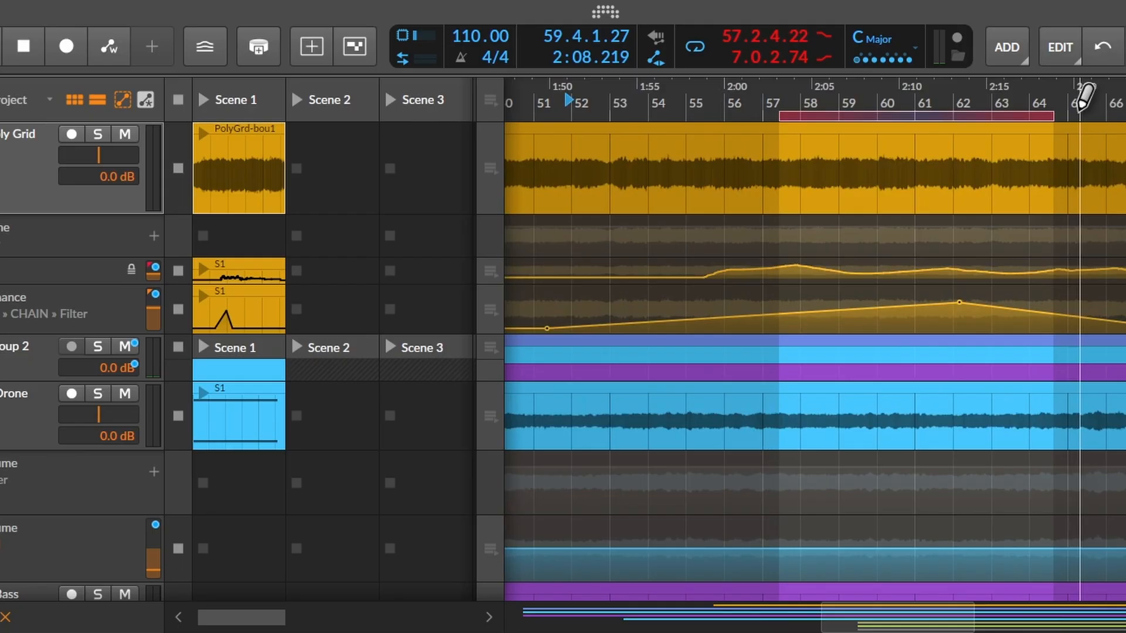
drag(1049, 116, 962, 116)
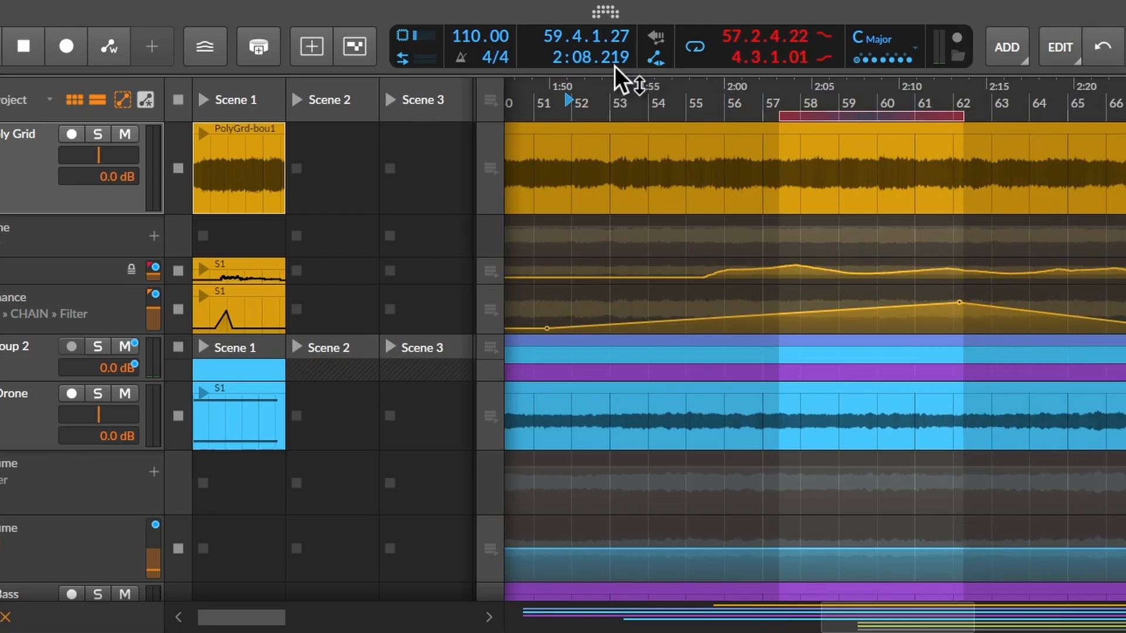
- Enable arranger automation writing, start playback before the punch region, and vary the Chain's Wet Gain ahead of the punch-in point
drag(598, 88, 598, 76)
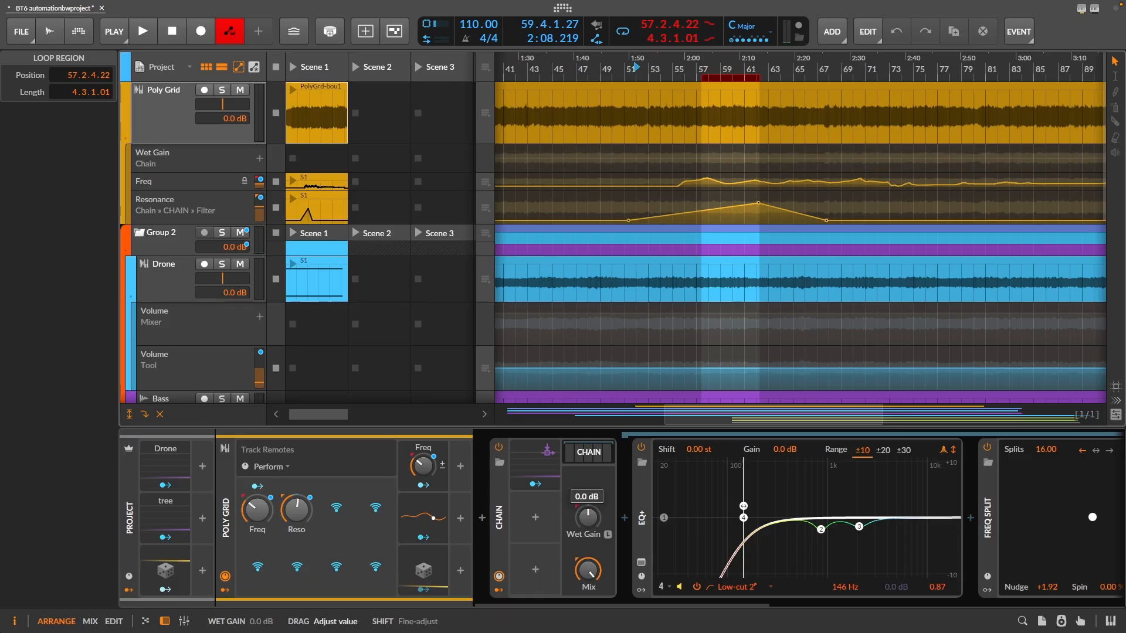
drag(587, 517, 588, 527)
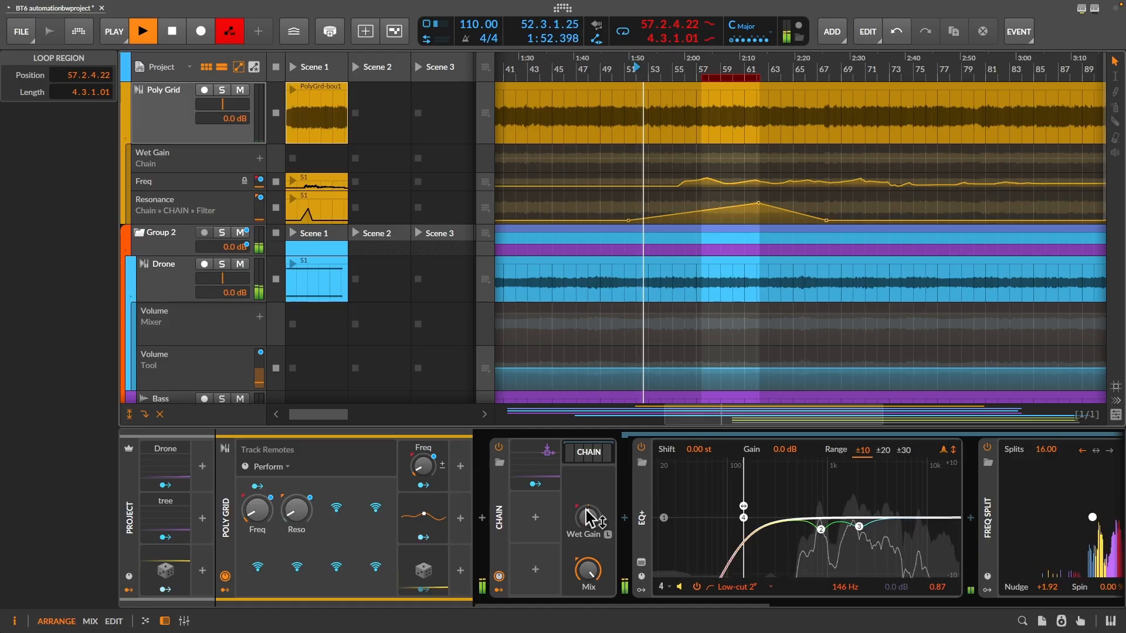
mouse_move(587, 516)
mouse_down()
mouse_move(588, 480)
mouse_move(587, 530)
mouse_move(588, 481)
mouse_move(591, 516)
mouse_up()
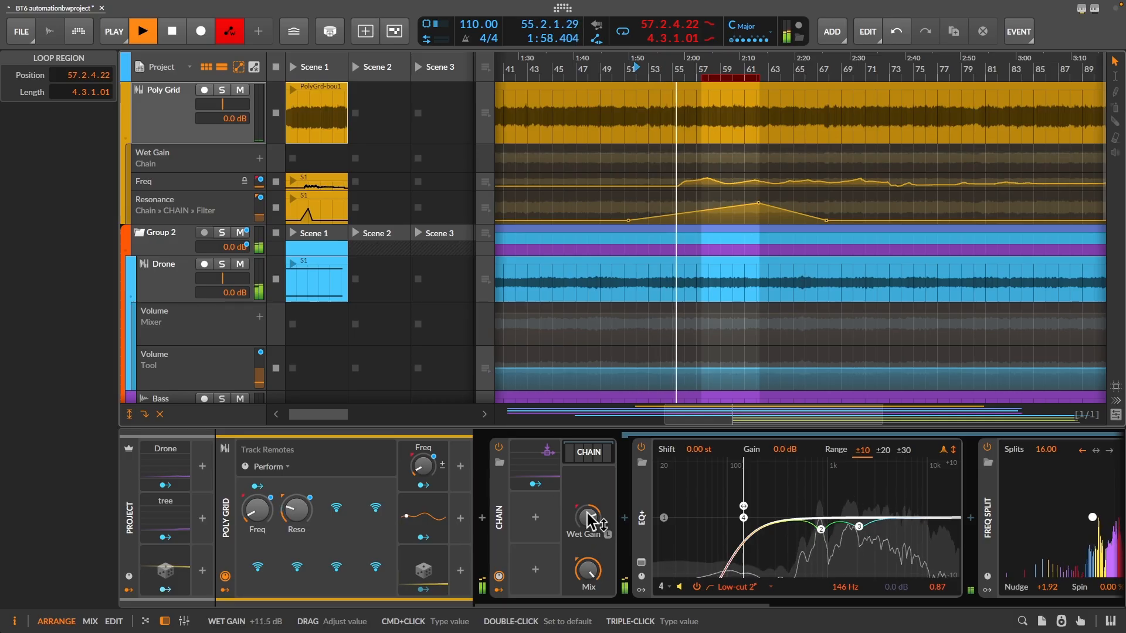
drag(715, 58, 701, 69)
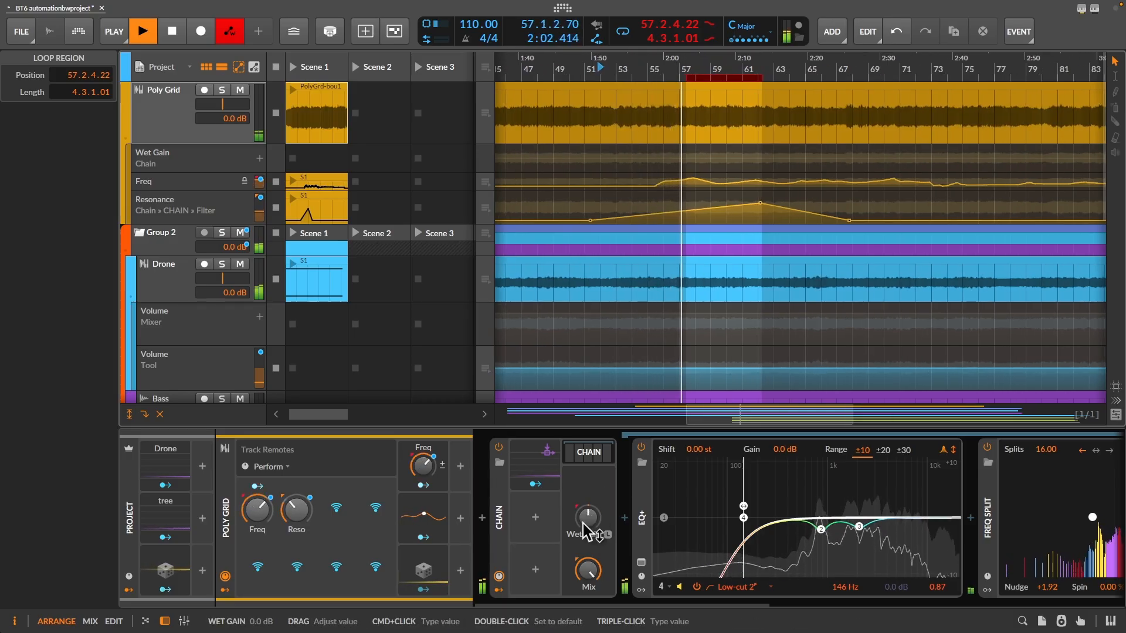
- Record Wet Gain automation by varying the Chain's Wet Gain inside the punch region, and turn looping off
drag(586, 519, 586, 498)
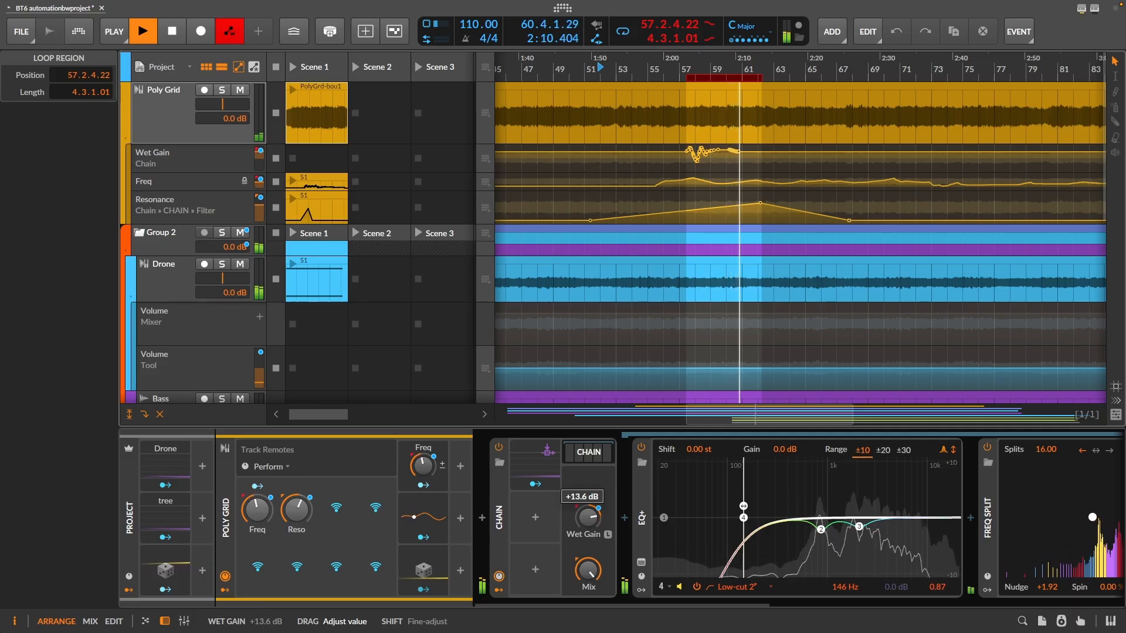
drag(587, 503, 588, 517)
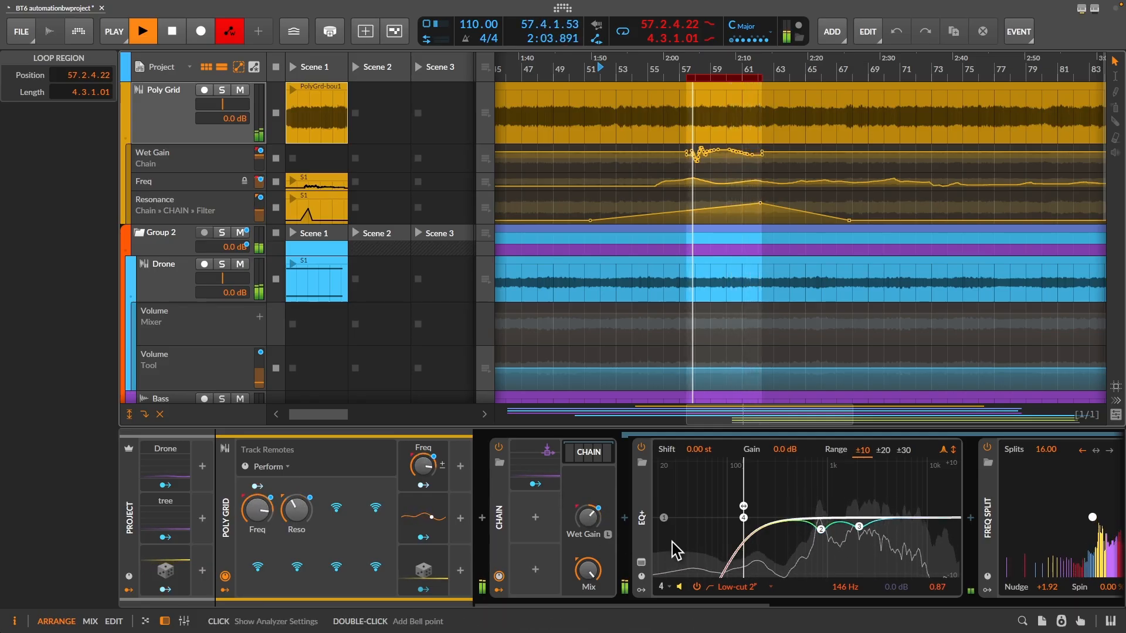
click(622, 31)
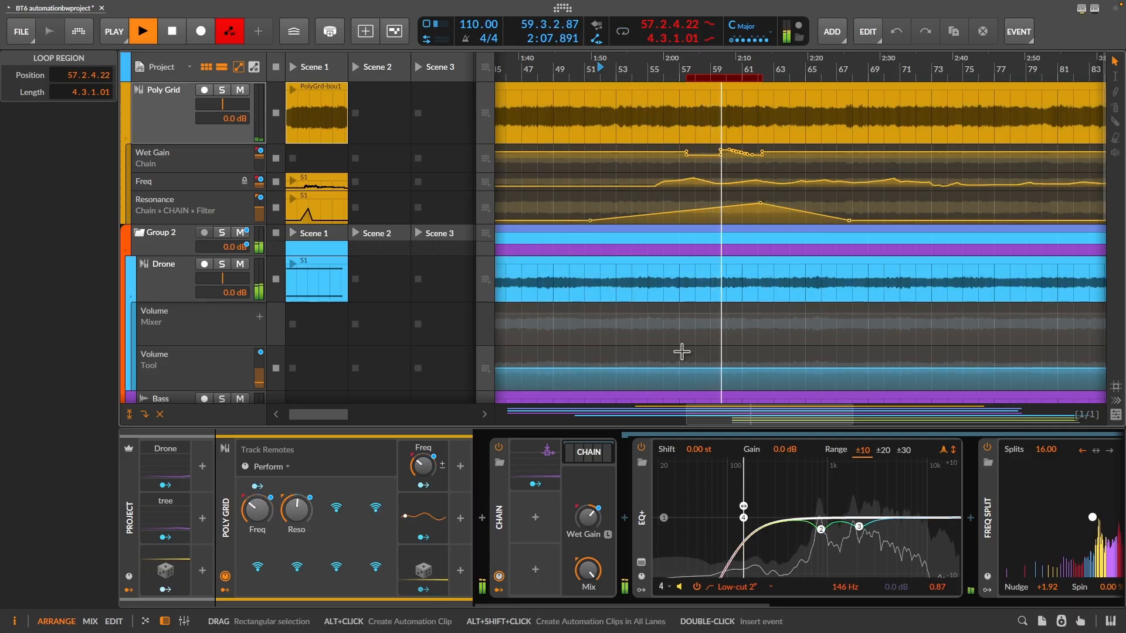
- Record a Wet Gain dip inside the punch region by lowering the Chain's Wet Gain, turn off arranger automation writing, and stop playback
drag(587, 517, 587, 540)
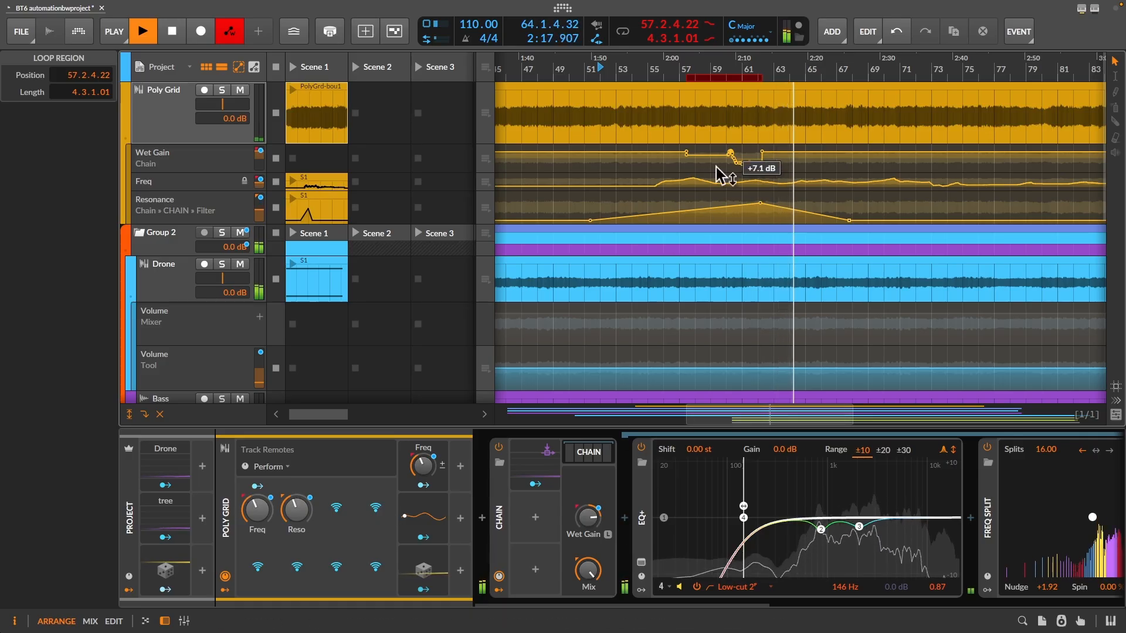
click(223, 39)
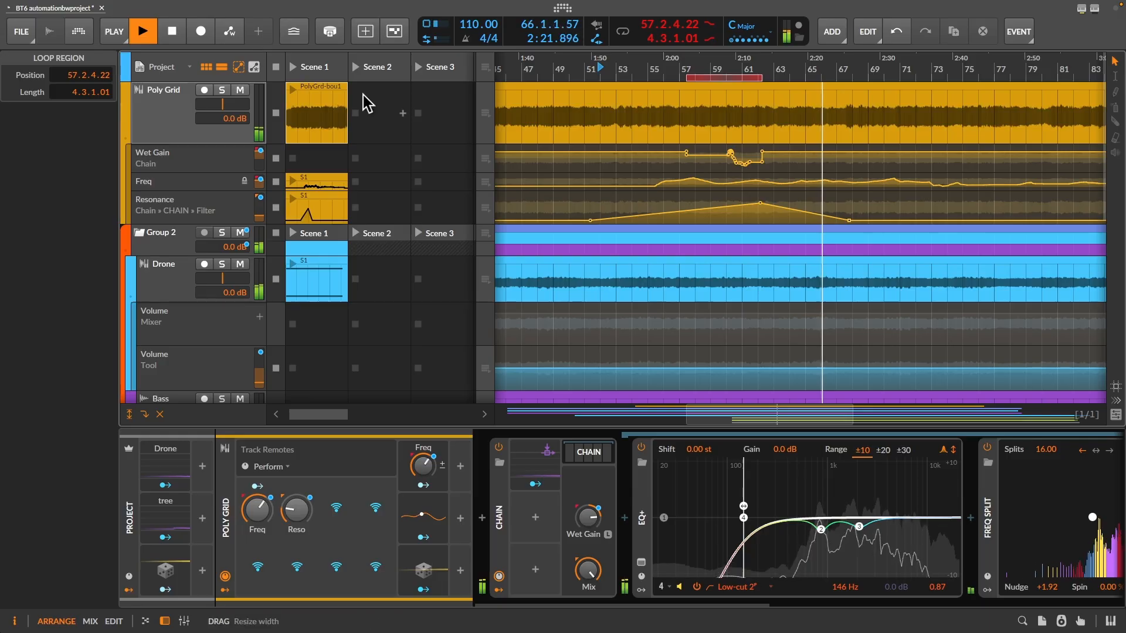
key(space)
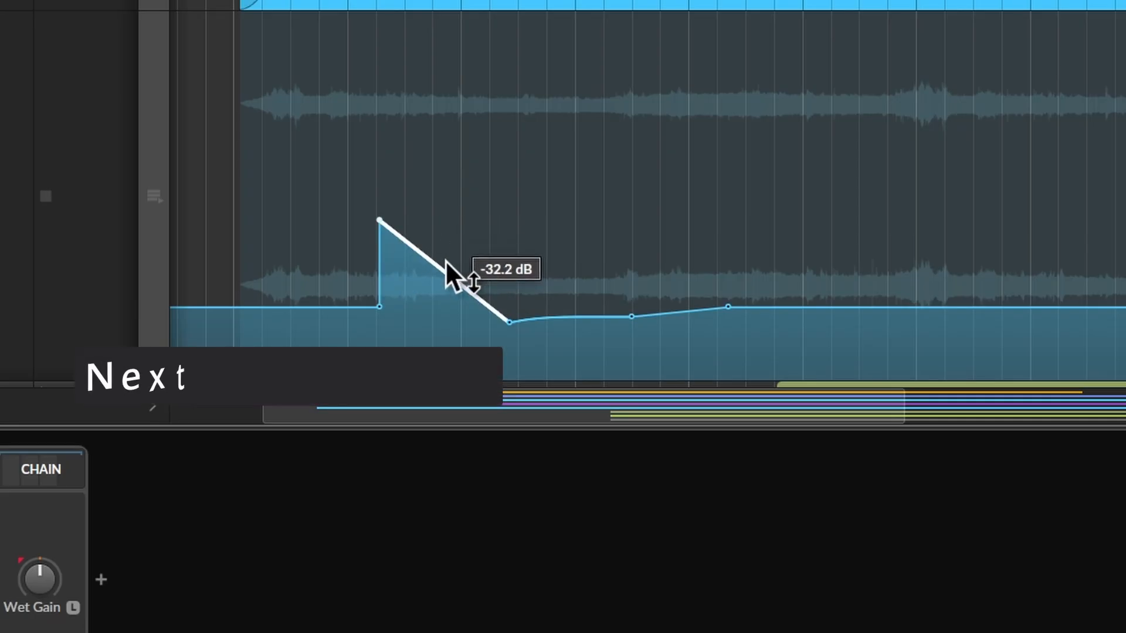
mouse_move(457, 273)
mouse_down()
mouse_move(472, 247)
mouse_move(463, 272)
mouse_up()
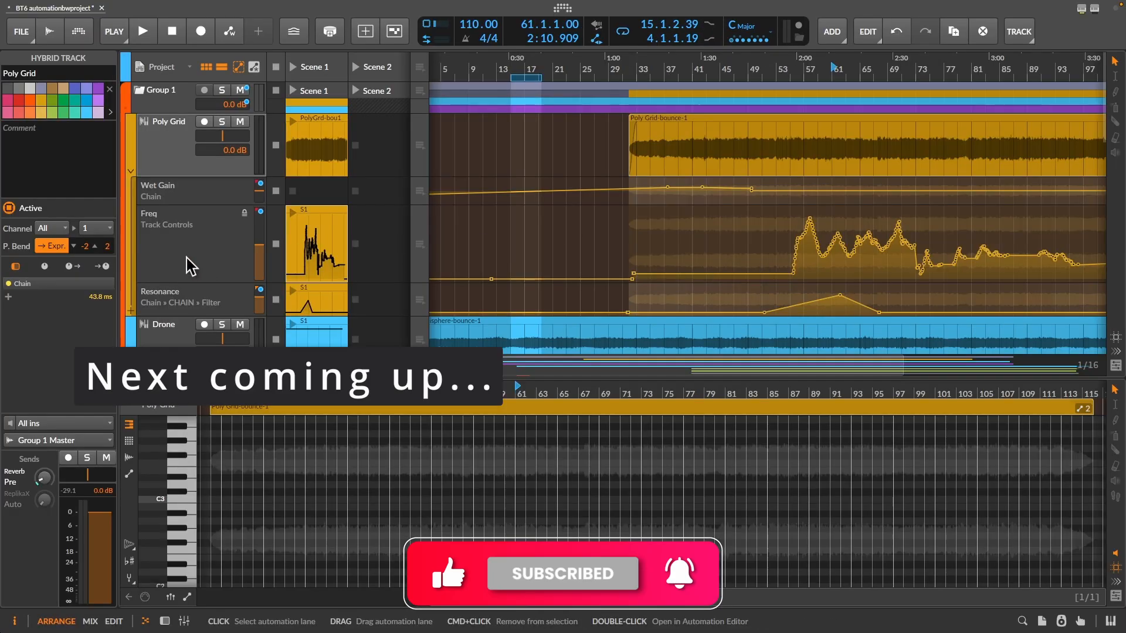
- Open the Poly Grid track's Freq automation lane in the Automation Editor and enlarge the editor area
double_click(186, 258)
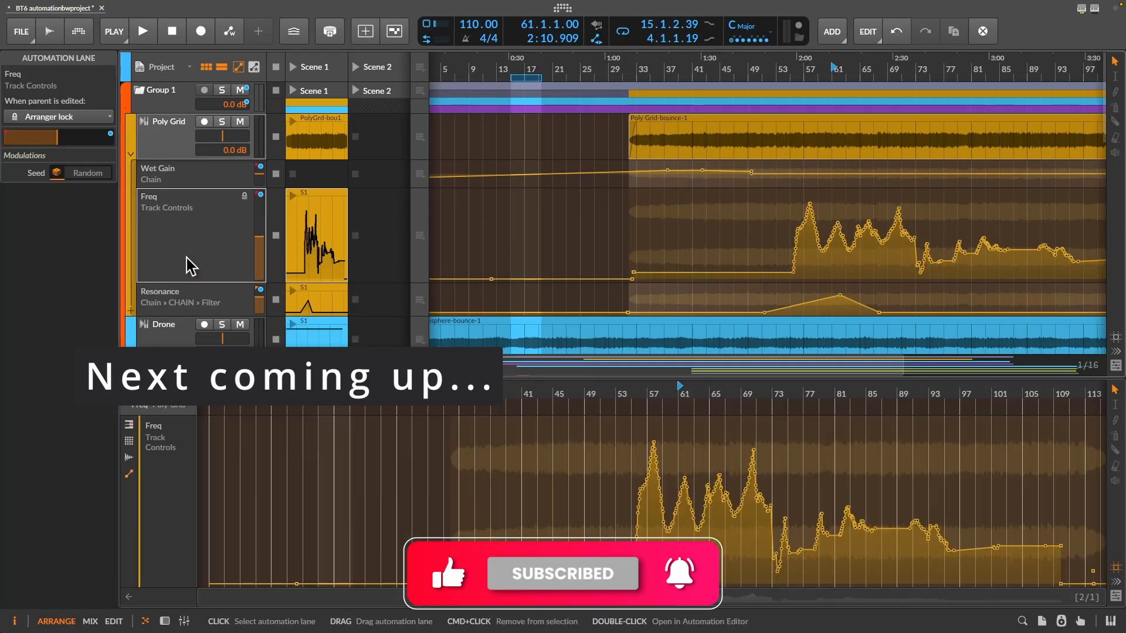
drag(598, 377, 600, 329)
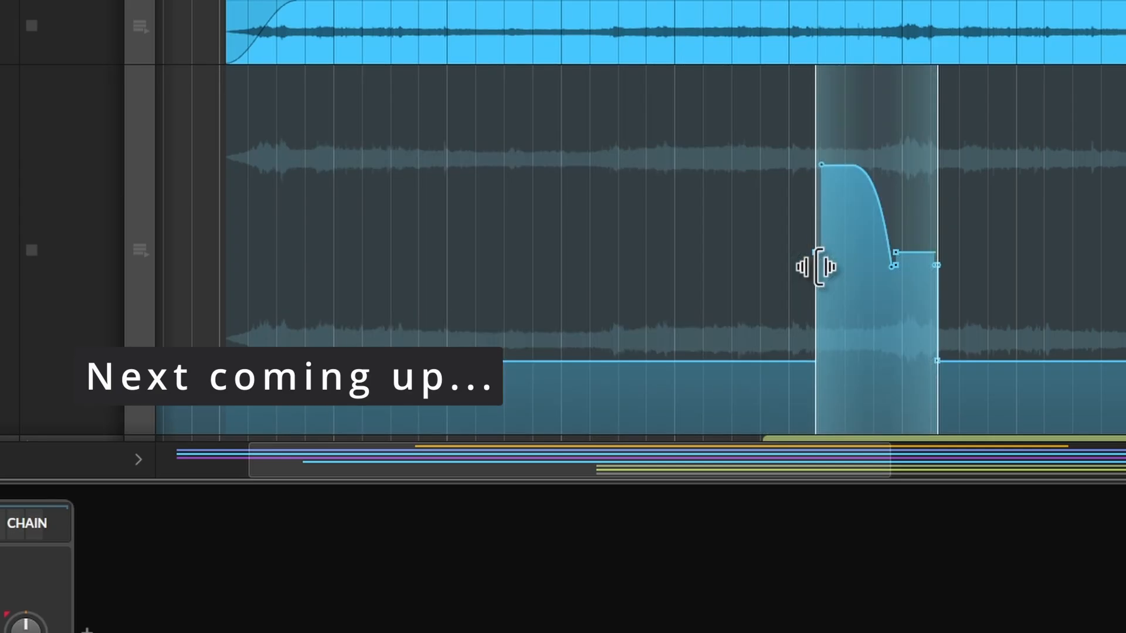
drag(814, 263, 816, 311)
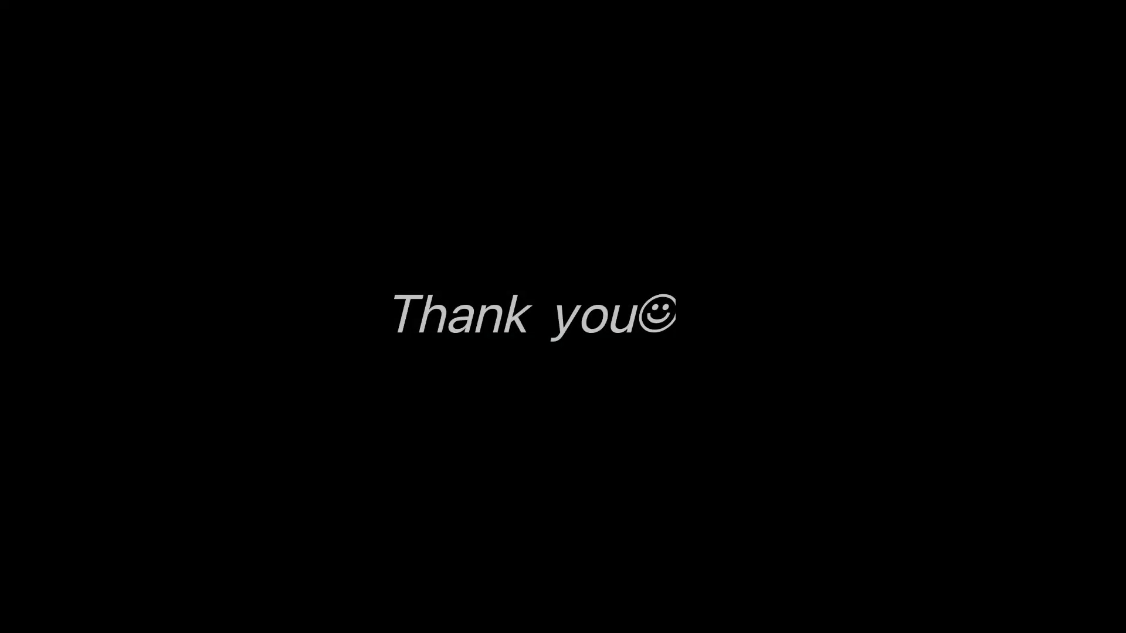